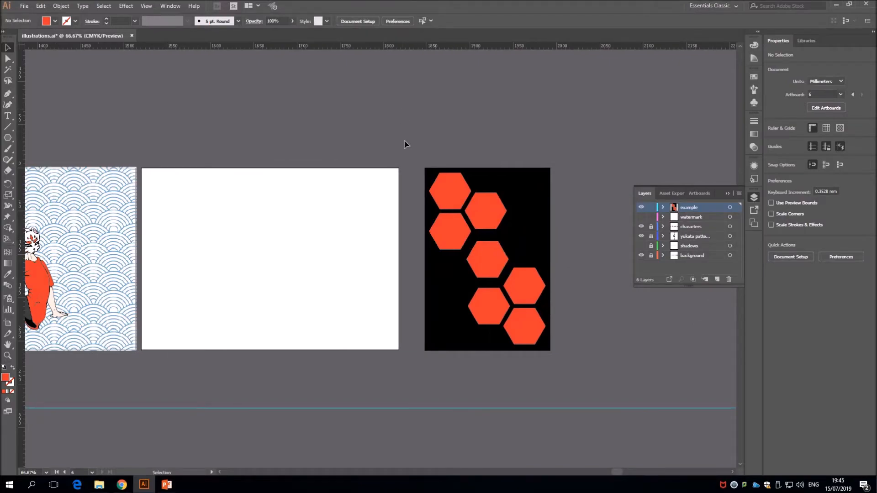
Make a new pattern from the black rectangle and its red hexagons beside the blank artboard
{"action": "left_click_drag", "start_coordinate": [407, 146], "coordinate": [577, 371]}
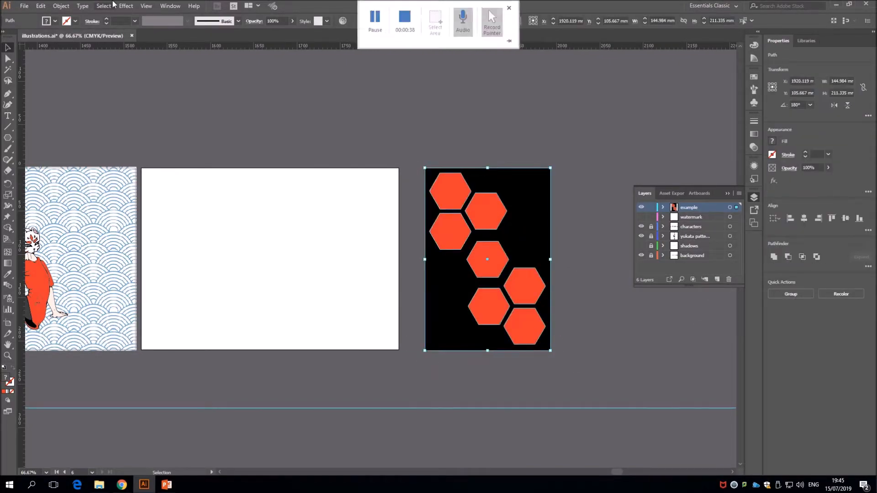
{"action": "left_click", "coordinate": [57, 6]}
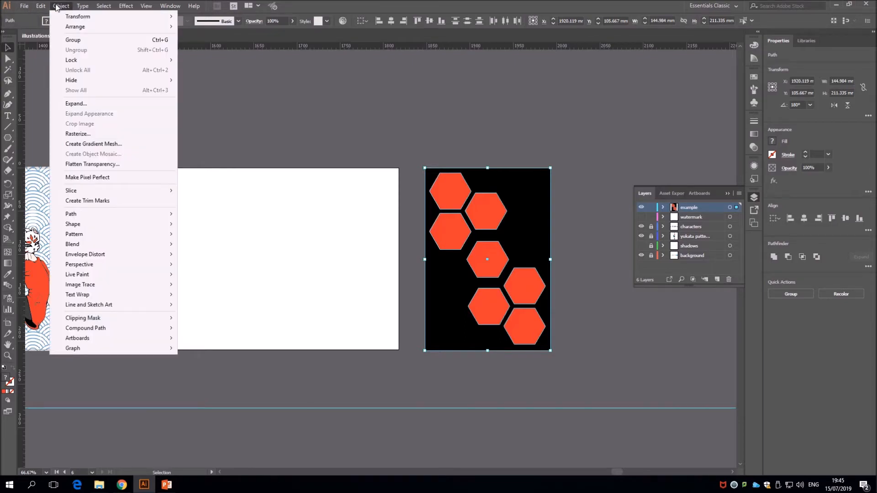
{"action": "mouse_move", "coordinate": [120, 234]}
{"action": "left_click", "coordinate": [195, 235]}
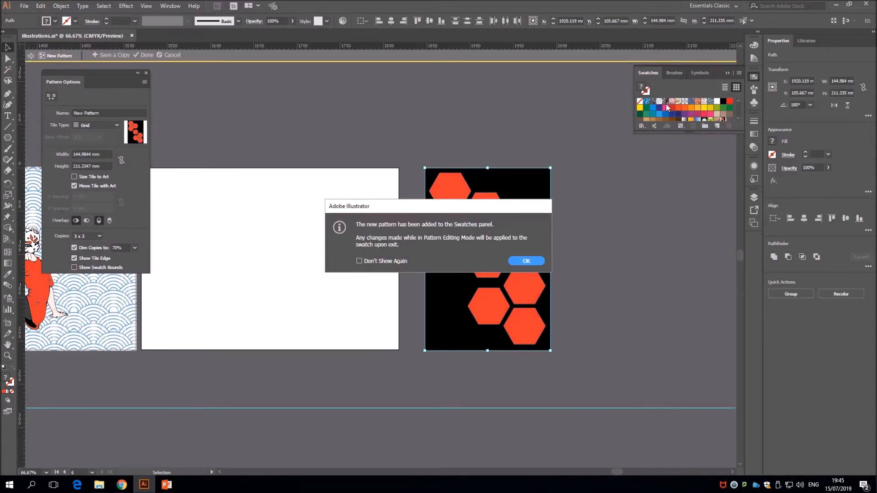
{"action": "left_click", "coordinate": [519, 261]}
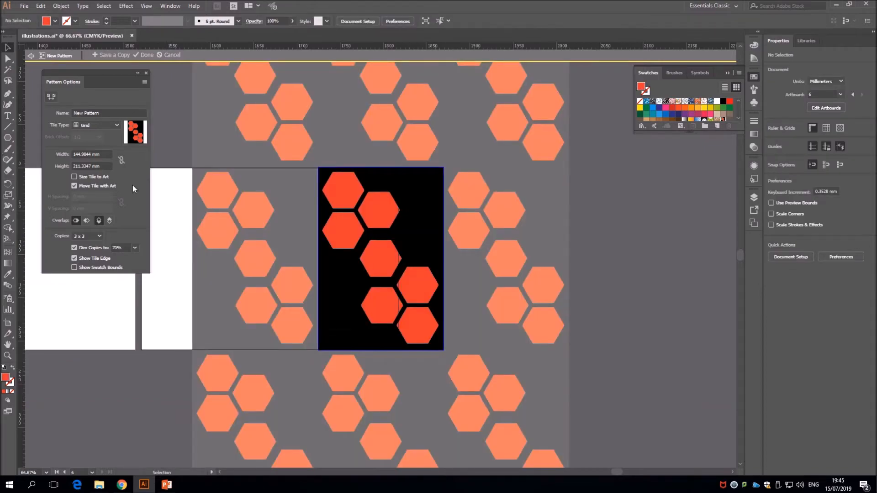
Name the pattern "red and black honey comb"
{"action": "left_click", "coordinate": [109, 112]}
{"action": "type", "text": "red and black ho"}
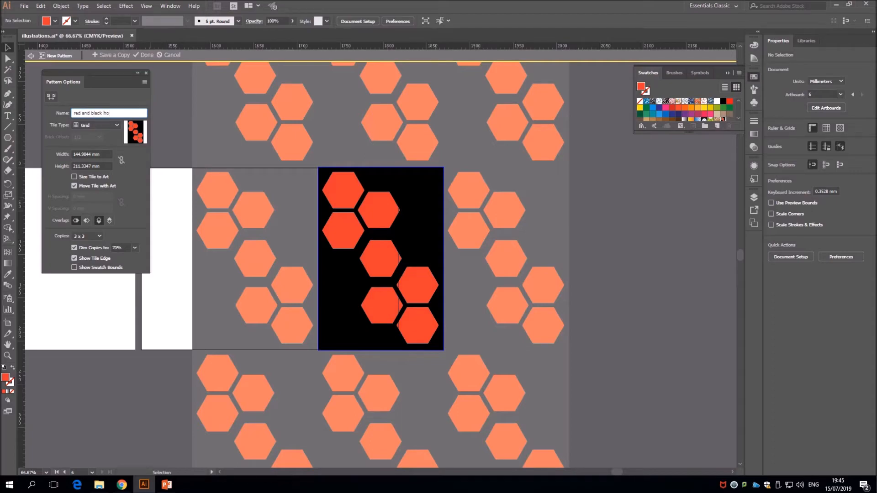
{"action": "type", "text": "ney comb"}
Try the Brick by Row, Brick by Column and hex tile types on the pattern, and return it to Grid
{"action": "left_click", "coordinate": [105, 125]}
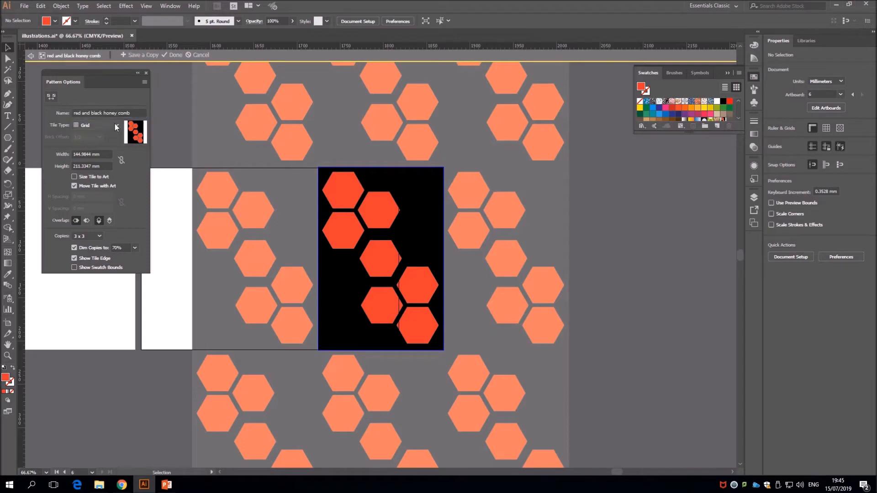
{"action": "left_click", "coordinate": [112, 145]}
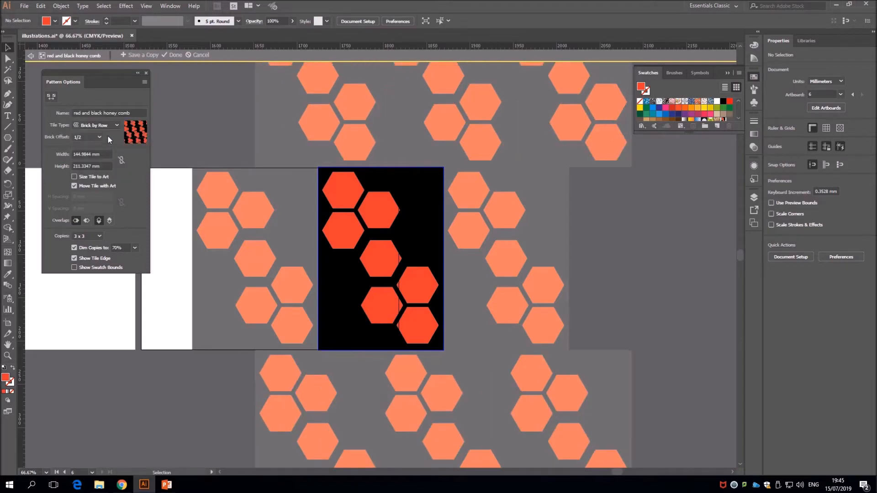
{"action": "left_click", "coordinate": [111, 125]}
{"action": "left_click", "coordinate": [107, 157]}
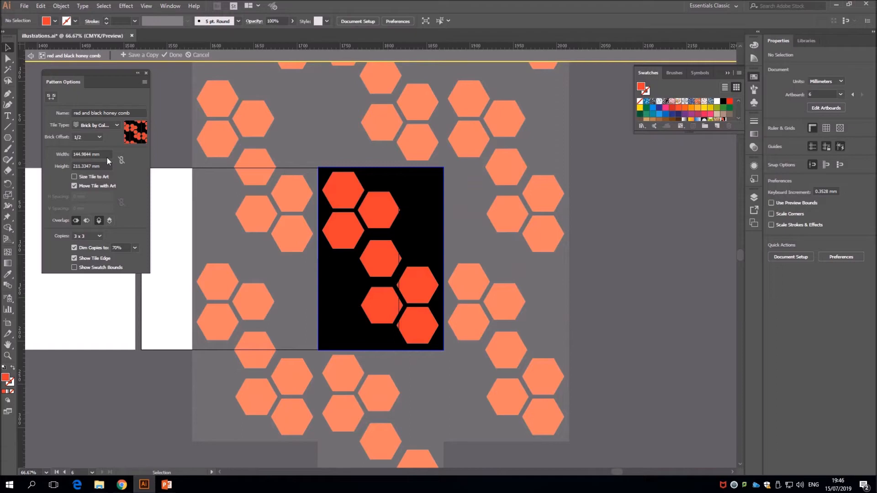
{"action": "left_click", "coordinate": [111, 127]}
{"action": "left_click", "coordinate": [110, 162]}
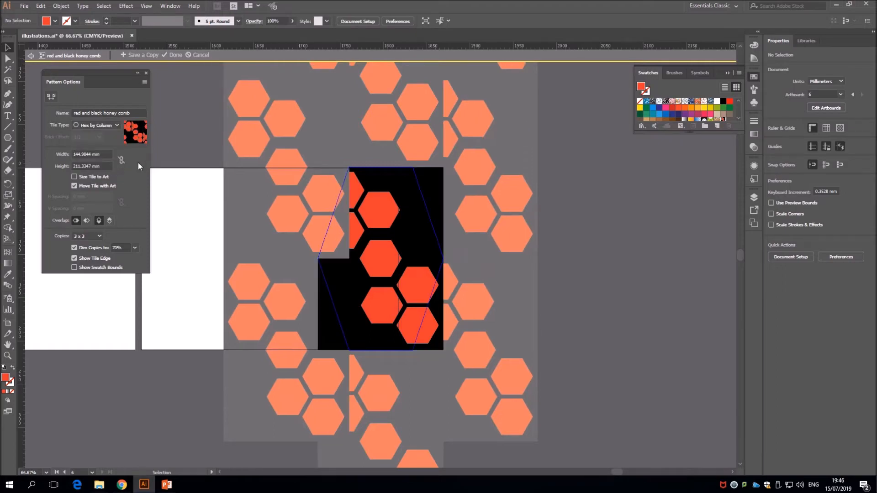
{"action": "left_click", "coordinate": [112, 125]}
{"action": "left_click", "coordinate": [113, 175]}
{"action": "left_click", "coordinate": [108, 123]}
{"action": "left_click", "coordinate": [94, 133]}
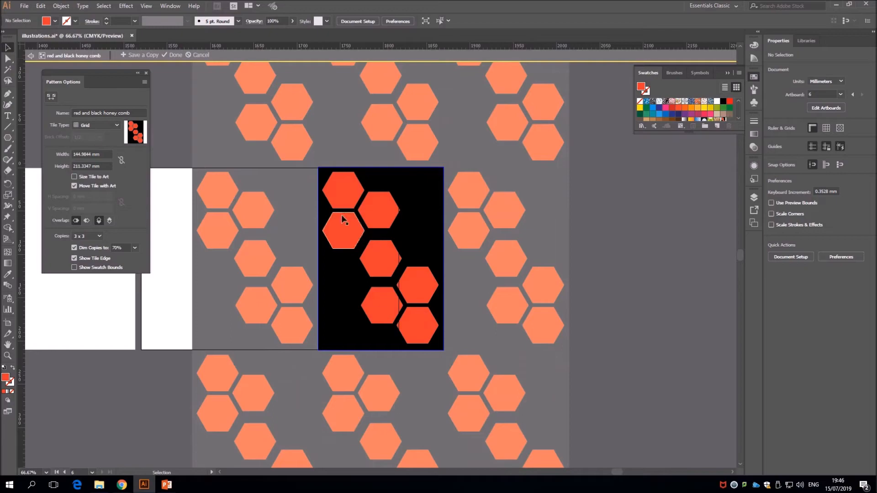
Preview the pattern with 1 x 1, 5 x 5 and 7 x 7 copies
{"action": "left_click", "coordinate": [94, 236]}
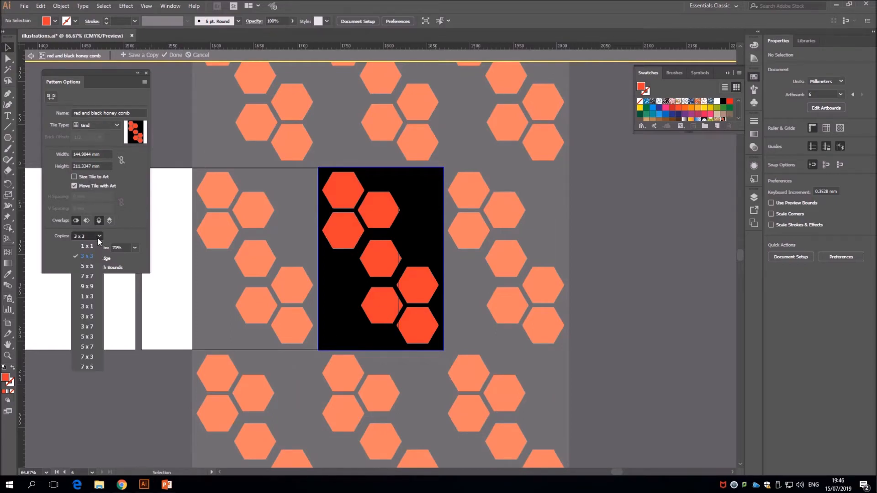
{"action": "left_click", "coordinate": [95, 246]}
{"action": "left_click", "coordinate": [94, 235]}
{"action": "left_click", "coordinate": [91, 264]}
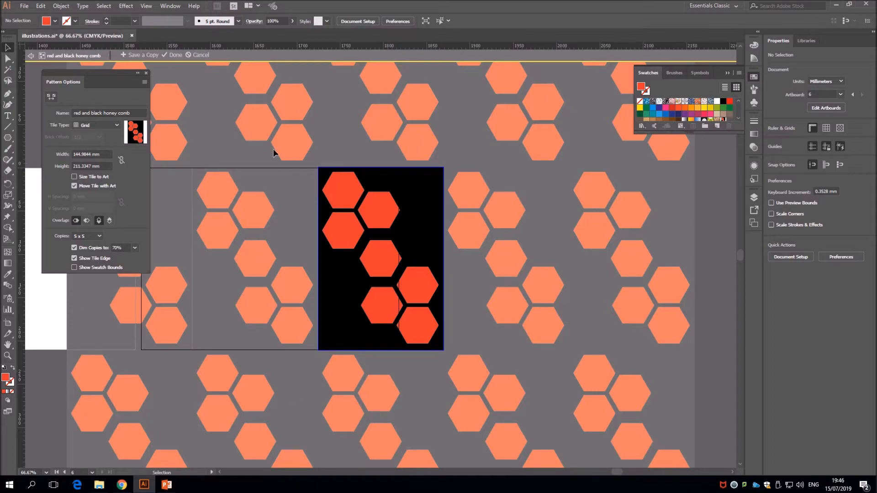
{"action": "left_click", "coordinate": [97, 236]}
{"action": "left_click", "coordinate": [89, 274]}
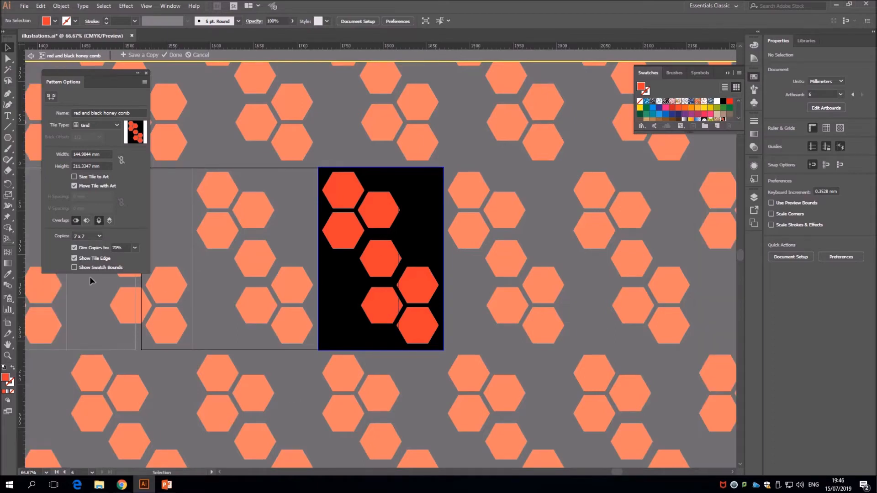
Preview the pattern with 1 x 3, 3 x 1 and 3 x 5 copies, and return to 3 x 3
{"action": "left_click", "coordinate": [100, 235]}
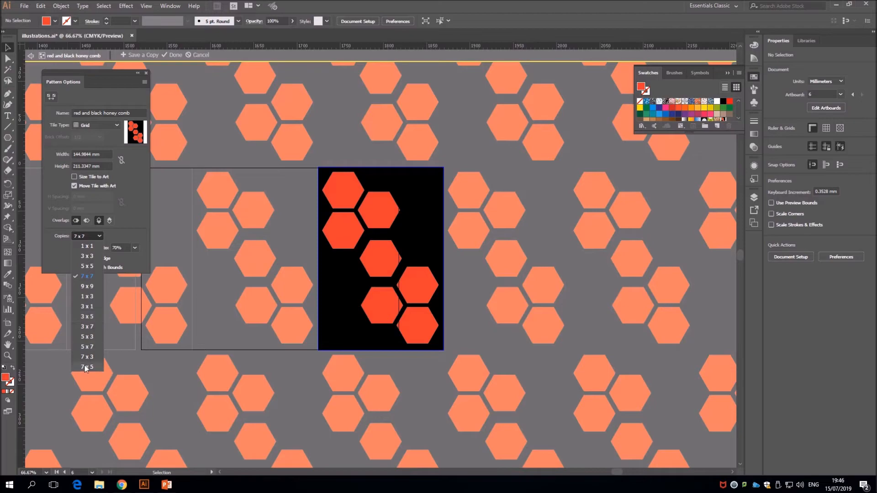
{"action": "left_click", "coordinate": [91, 297]}
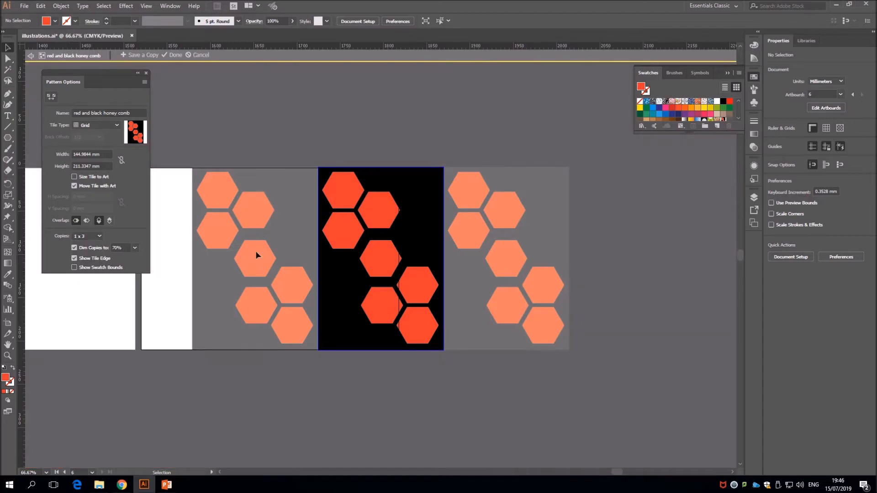
{"action": "left_click", "coordinate": [100, 236]}
{"action": "left_click", "coordinate": [96, 307]}
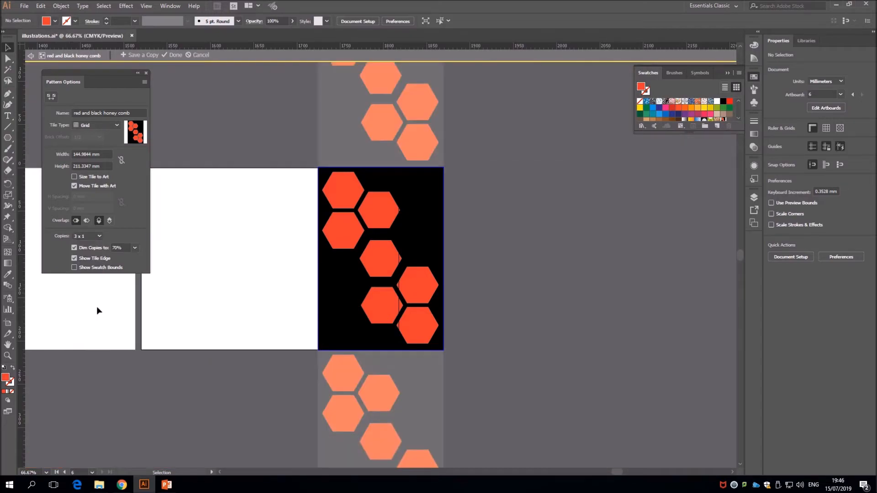
{"action": "left_click", "coordinate": [98, 234]}
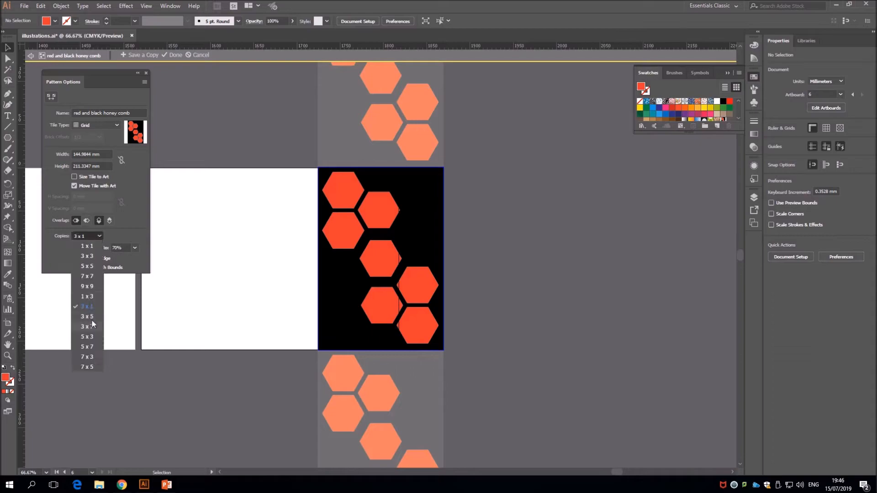
{"action": "left_click", "coordinate": [92, 317]}
{"action": "left_click", "coordinate": [98, 236]}
{"action": "left_click", "coordinate": [94, 312]}
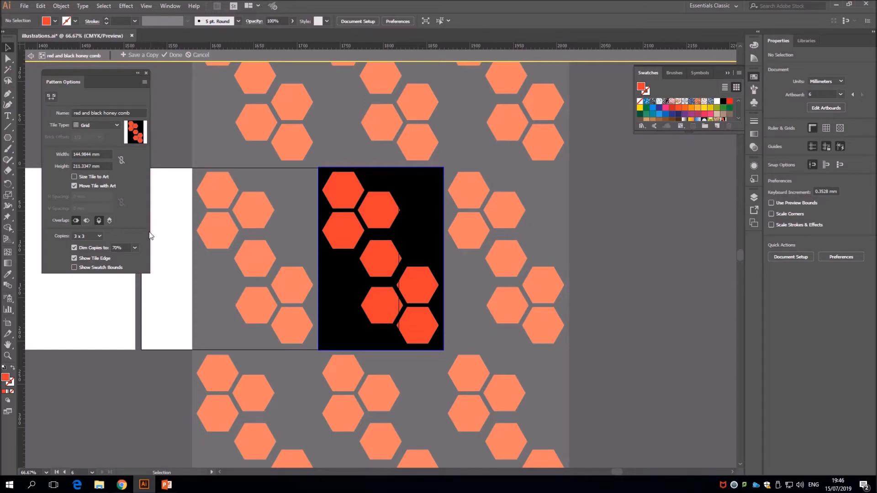
Set the dimming of the pattern copies back to 70% after trying 60%, and finish editing the pattern
{"action": "left_click", "coordinate": [135, 247]}
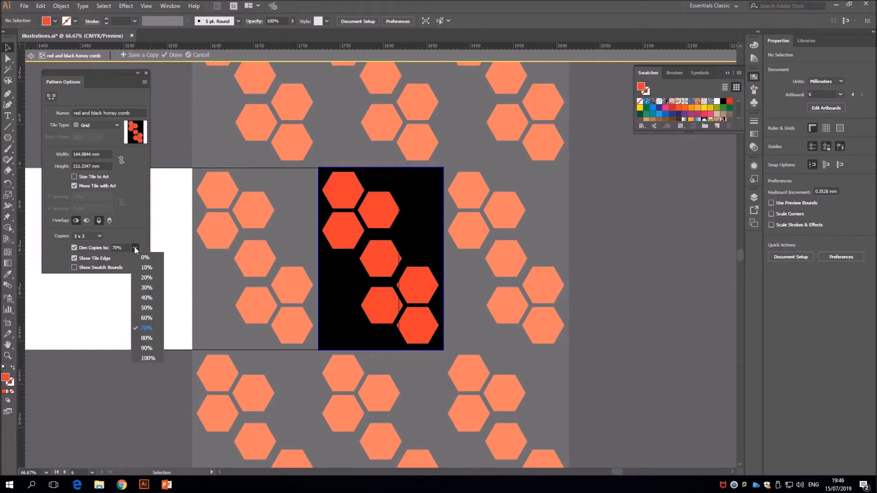
{"action": "left_click", "coordinate": [158, 319]}
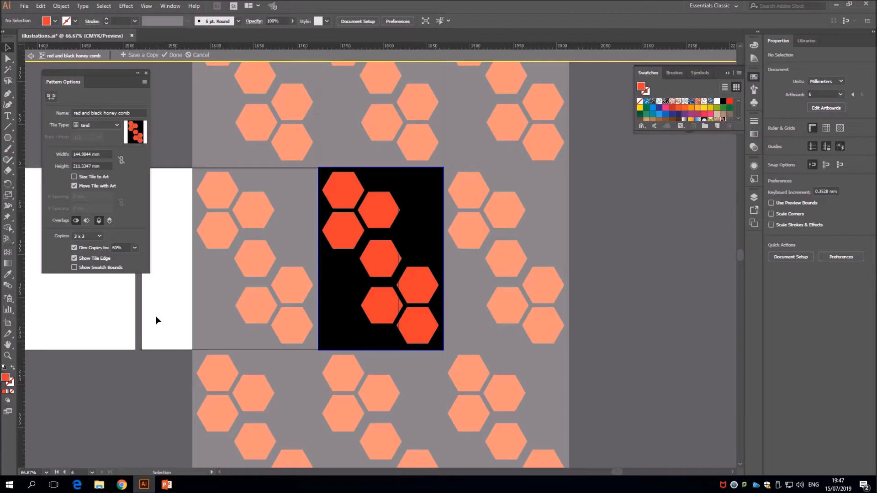
{"action": "left_click", "coordinate": [135, 247]}
{"action": "left_click", "coordinate": [147, 329]}
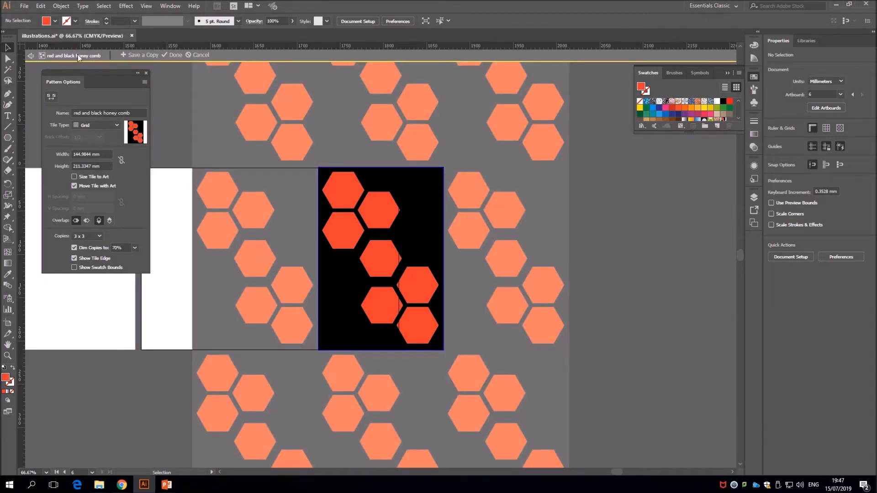
{"action": "left_click", "coordinate": [176, 56]}
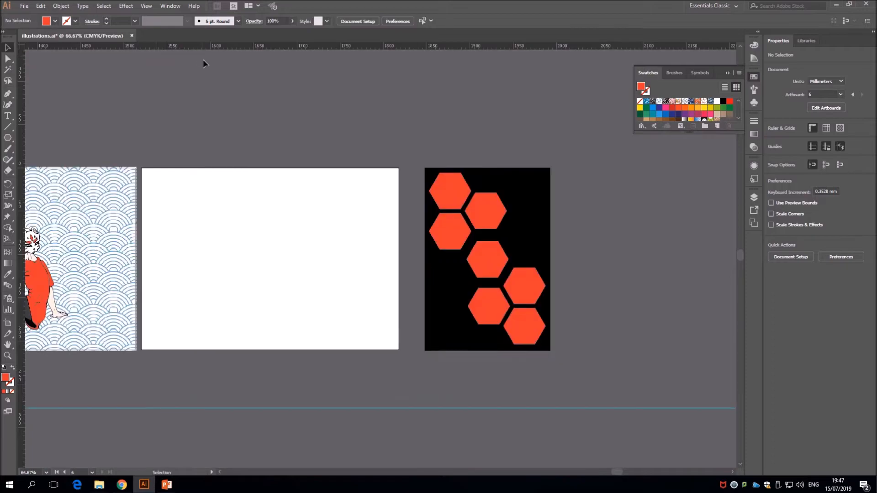
Scale the hexagon artwork down to about 40 x 59 mm and make a new pattern from it
{"action": "left_click_drag", "start_coordinate": [576, 368], "coordinate": [459, 218]}
{"action": "left_click", "coordinate": [540, 247]}
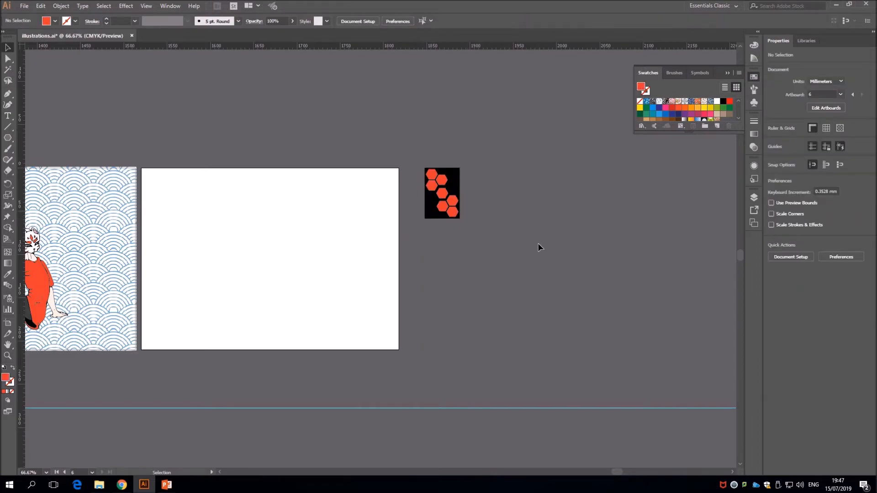
{"action": "left_click", "coordinate": [458, 212]}
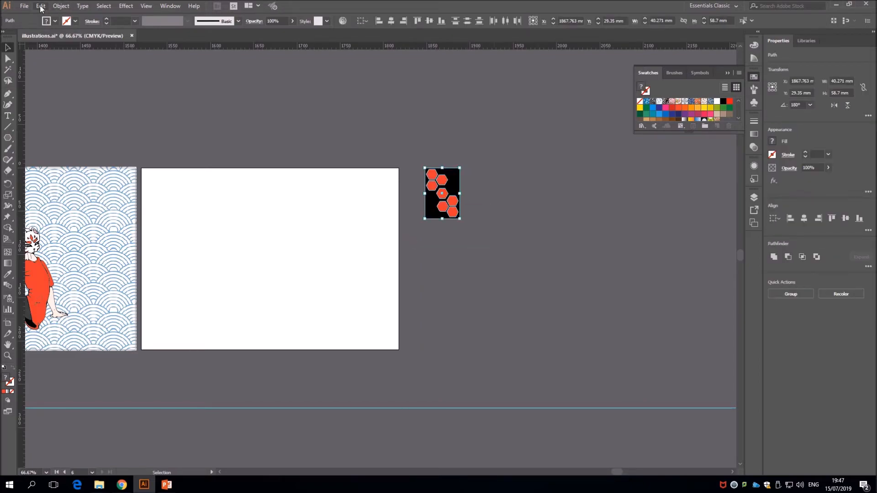
{"action": "left_click", "coordinate": [61, 5]}
{"action": "mouse_move", "coordinate": [137, 232]}
{"action": "left_click", "coordinate": [189, 236]}
{"action": "left_click", "coordinate": [526, 261]}
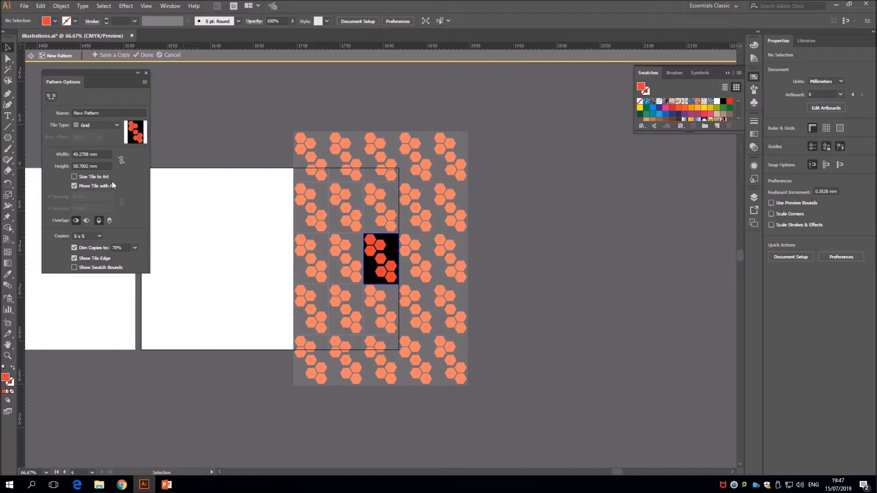
Name the smaller pattern "red and black honey comb"
{"action": "left_click", "coordinate": [108, 113]}
{"action": "type", "text": "red and black"}
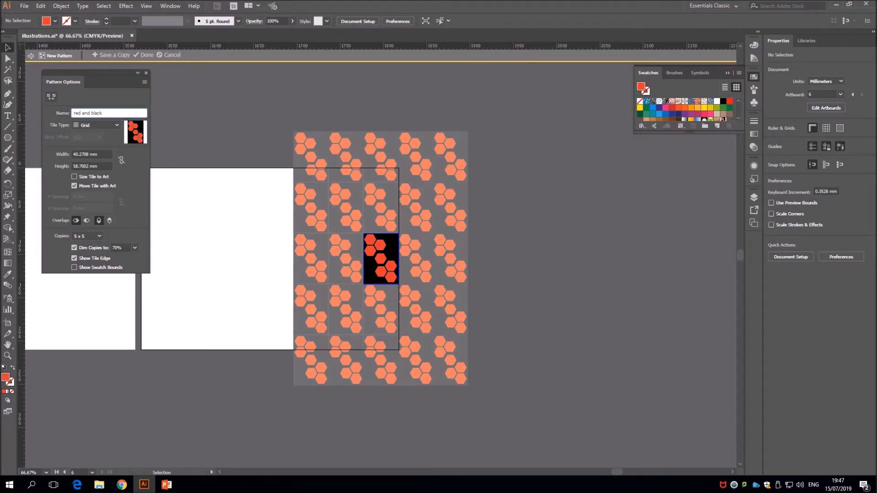
{"action": "type", "text": " honey comb"}
{"action": "key", "text": "Return"}
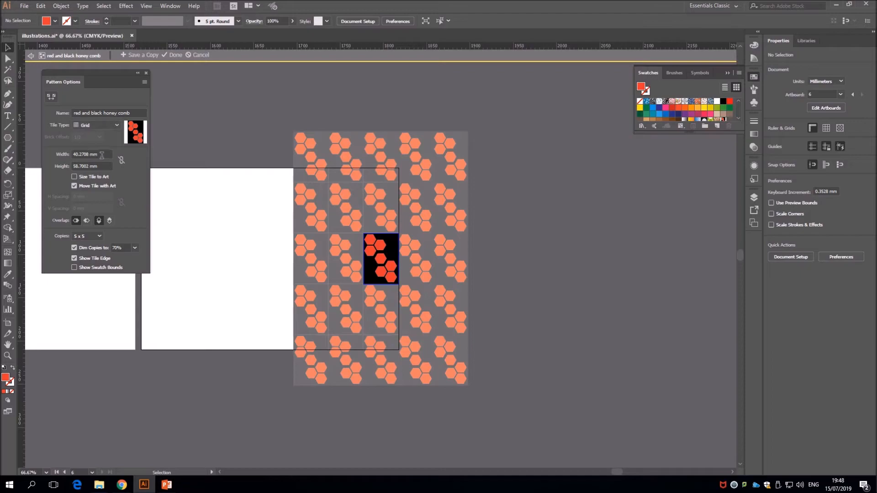
Try a tile width of 45.2708 mm to add gaps between the pattern's columns
{"action": "left_click", "coordinate": [82, 154]}
{"action": "key", "text": "BackSpace"}
{"action": "type", "text": "5"}
{"action": "key", "text": "Return"}
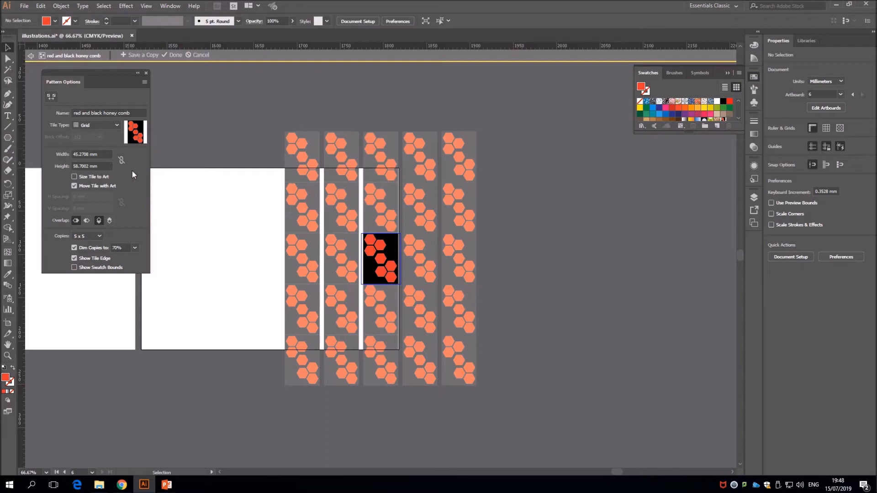
Set the tile width to 40.2708 mm and finish editing the pattern
{"action": "left_click", "coordinate": [77, 154]}
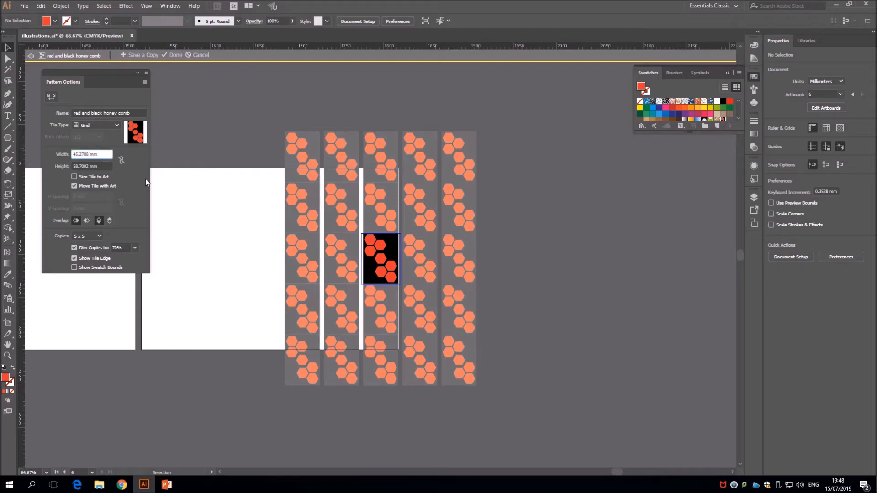
{"action": "key", "text": "BackSpace"}
{"action": "type", "text": "0"}
{"action": "key", "text": "Return"}
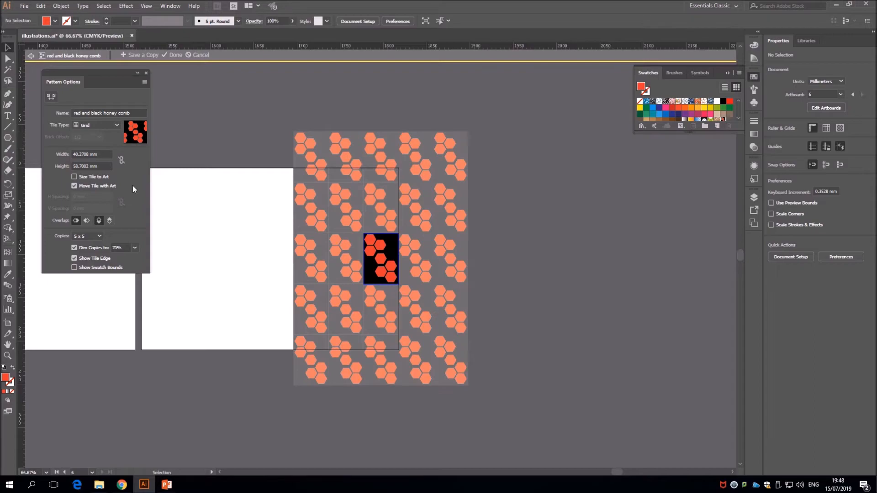
{"action": "left_click", "coordinate": [175, 56]}
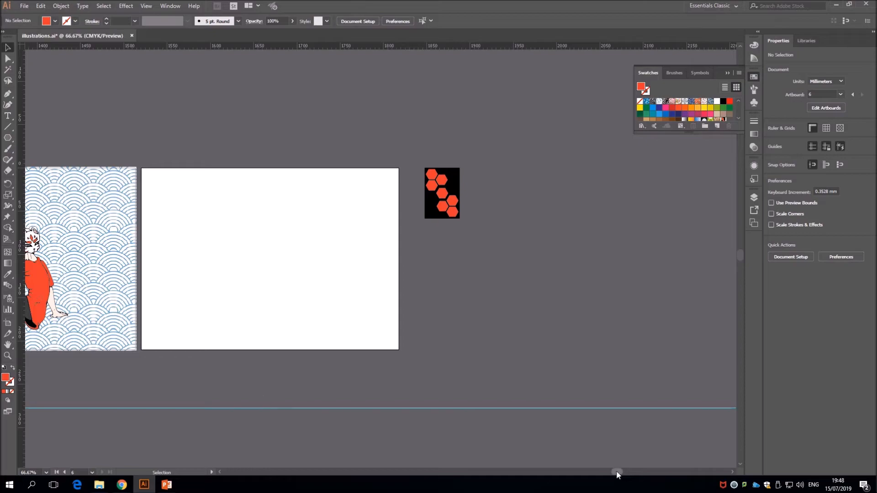
Draw a rectangle over the blank artboard and stretch its upper edge until it measures about 297 x 211 mm
{"action": "left_click", "coordinate": [8, 140]}
{"action": "left_click", "coordinate": [53, 137]}
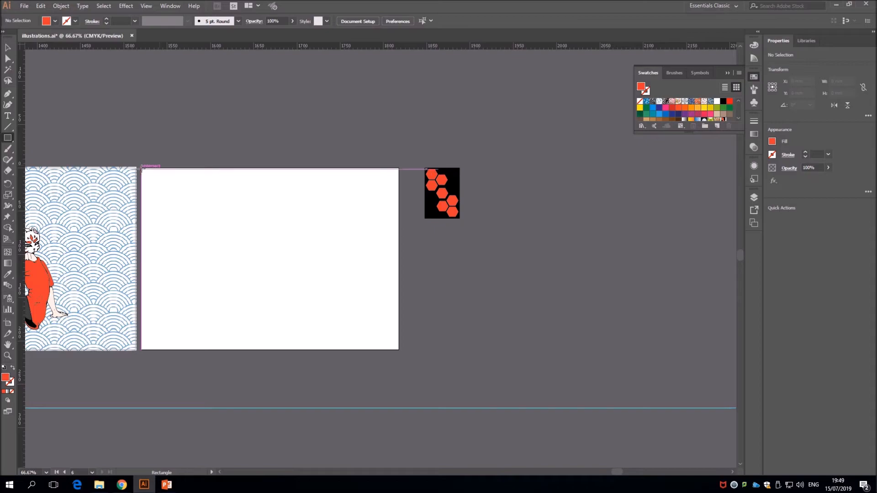
{"action": "left_click_drag", "start_coordinate": [142, 169], "coordinate": [399, 349]}
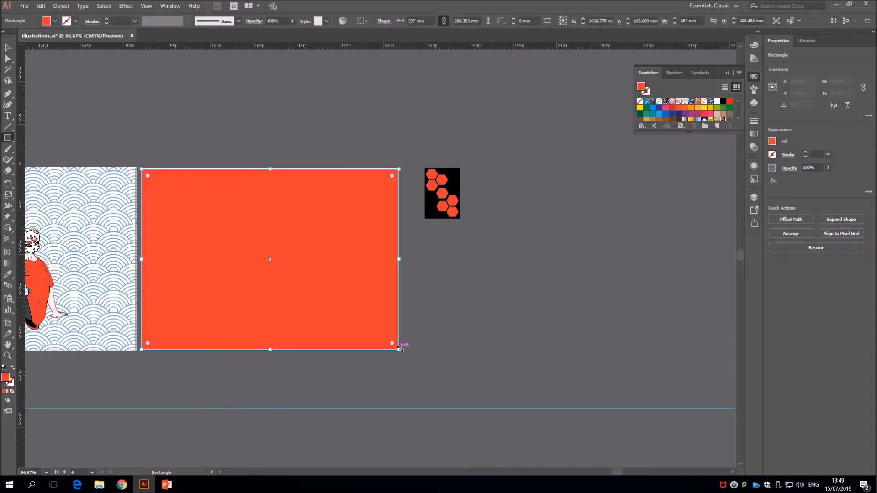
{"action": "left_click_drag", "start_coordinate": [269, 169], "coordinate": [270, 166]}
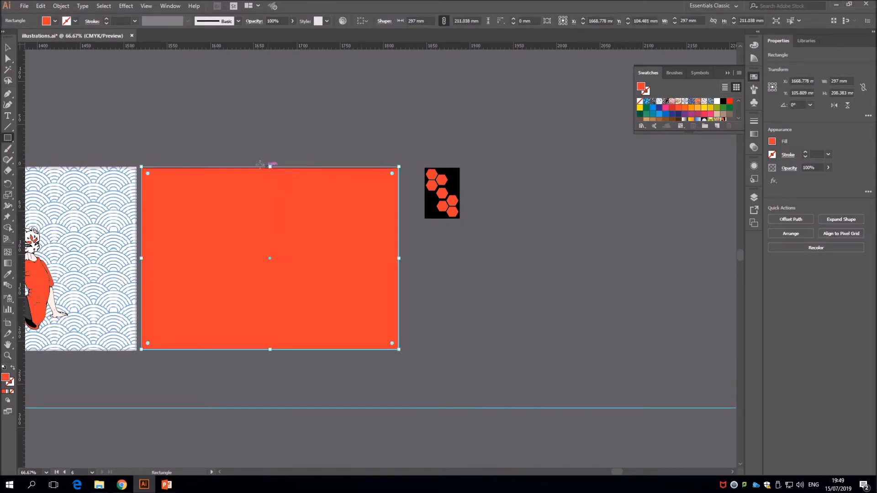
Fill the large rectangle with the red and black honeycomb pattern swatch and deselect it
{"action": "left_click", "coordinate": [7, 48]}
{"action": "left_click", "coordinate": [739, 118]}
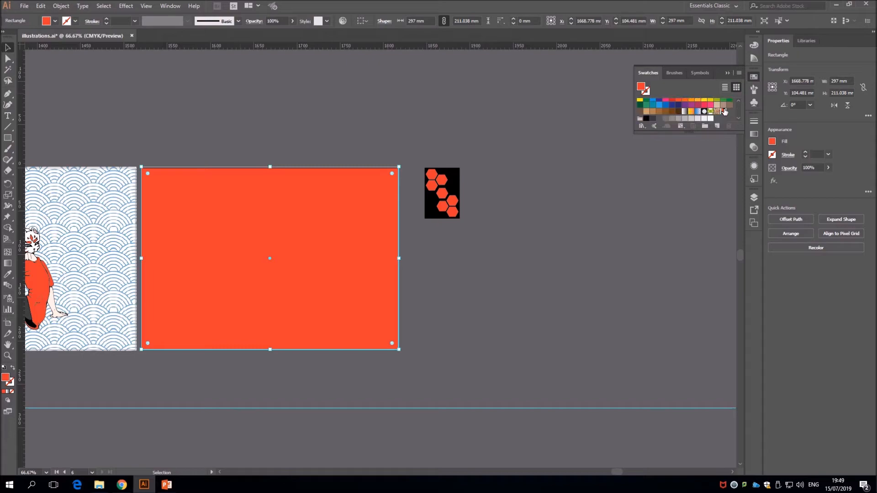
{"action": "left_click", "coordinate": [724, 112]}
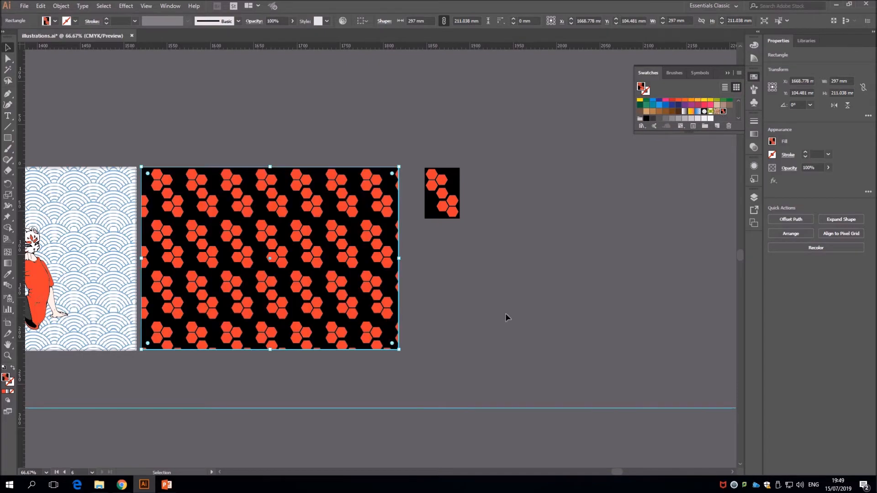
{"action": "left_click", "coordinate": [535, 313]}
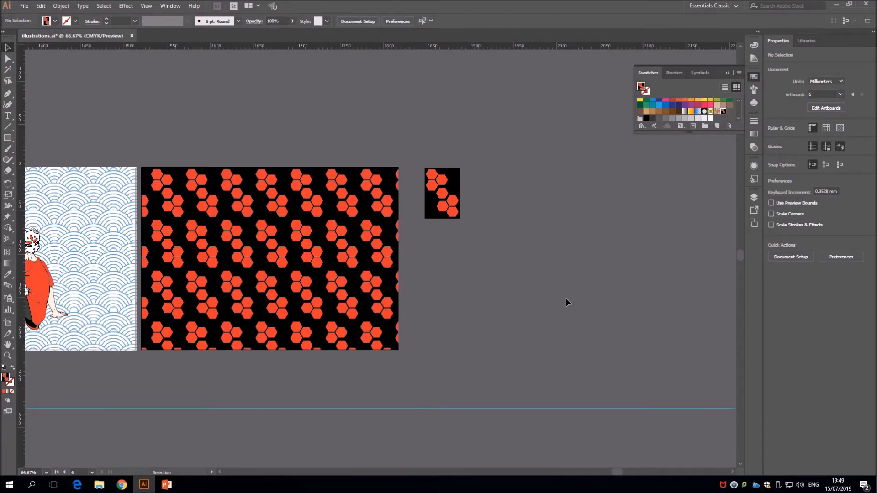
Replace the large rectangle's pattern fill with a solid dark green swatch and deselect it
{"action": "left_click_drag", "start_coordinate": [617, 475], "coordinate": [599, 469]}
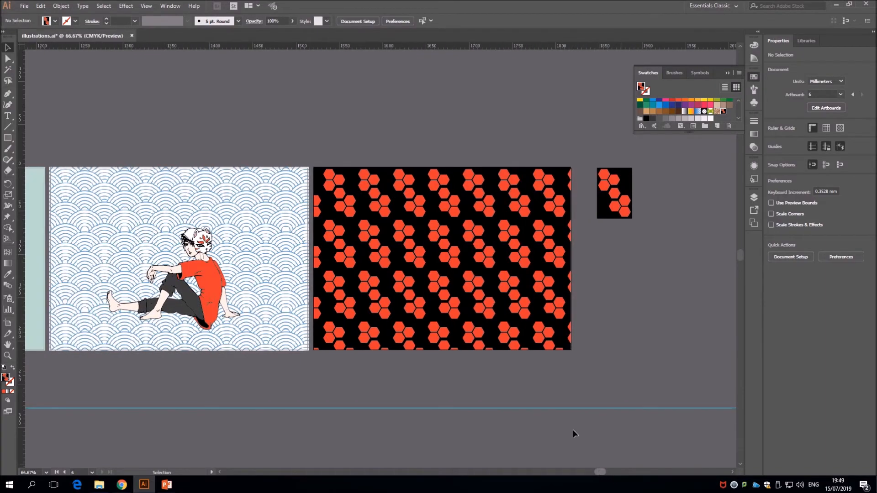
{"action": "left_click_drag", "start_coordinate": [601, 472], "coordinate": [585, 473]}
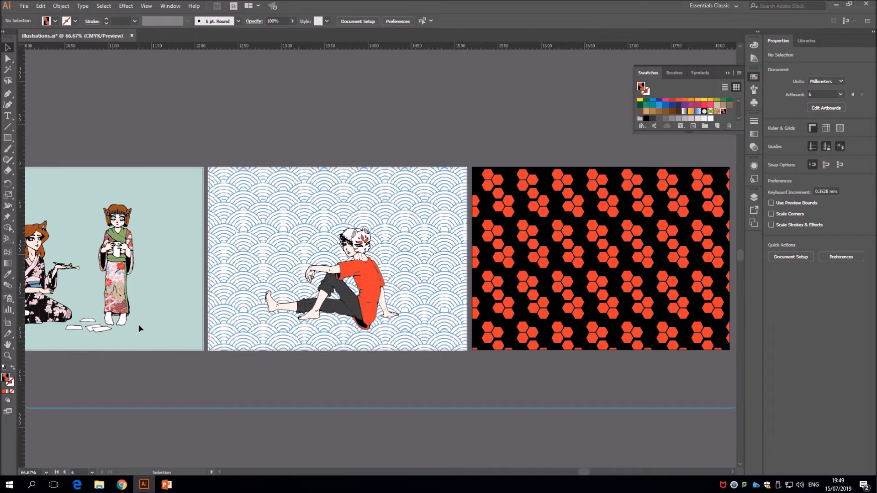
{"action": "left_click_drag", "start_coordinate": [588, 469], "coordinate": [605, 471]}
{"action": "left_click", "coordinate": [463, 318]}
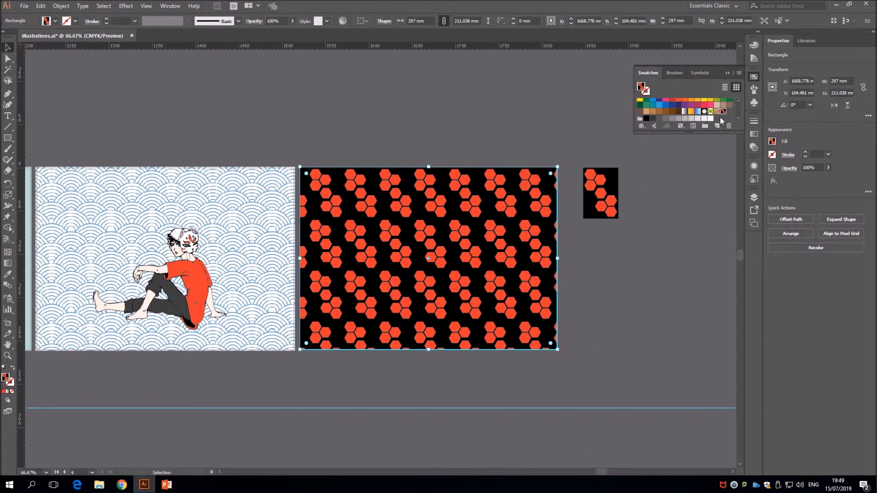
{"action": "left_click", "coordinate": [739, 100]}
{"action": "left_click", "coordinate": [730, 107]}
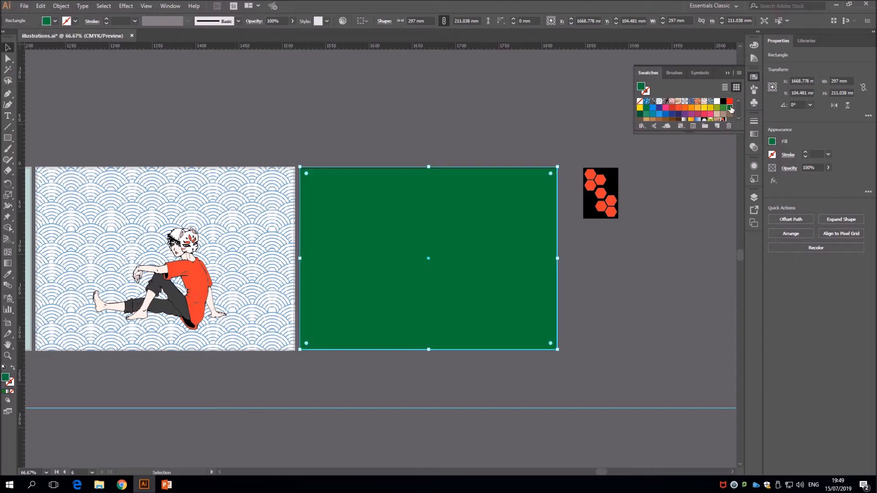
{"action": "left_click", "coordinate": [621, 246]}
Place Scan_20190417 (4).png from the Spirit Animals folder into the document and move it off the artboards, below the honeycomb artwork
{"action": "left_click_drag", "start_coordinate": [601, 472], "coordinate": [611, 471]}
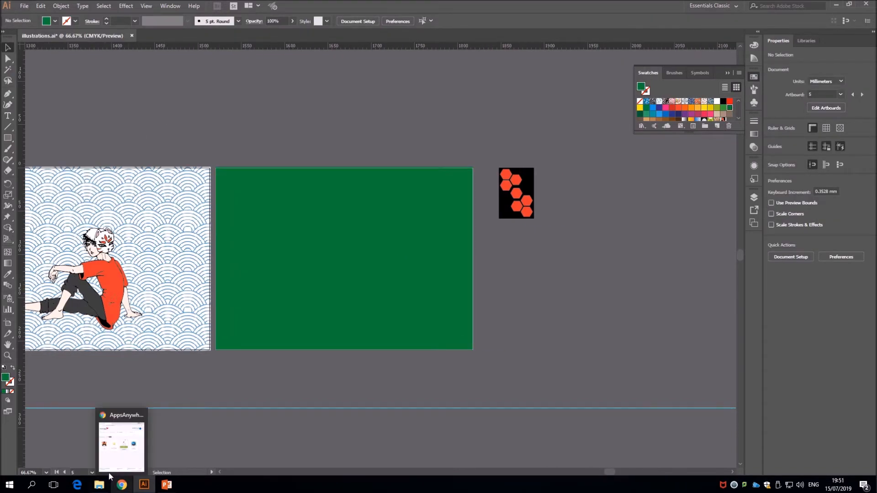
{"action": "left_click", "coordinate": [105, 484]}
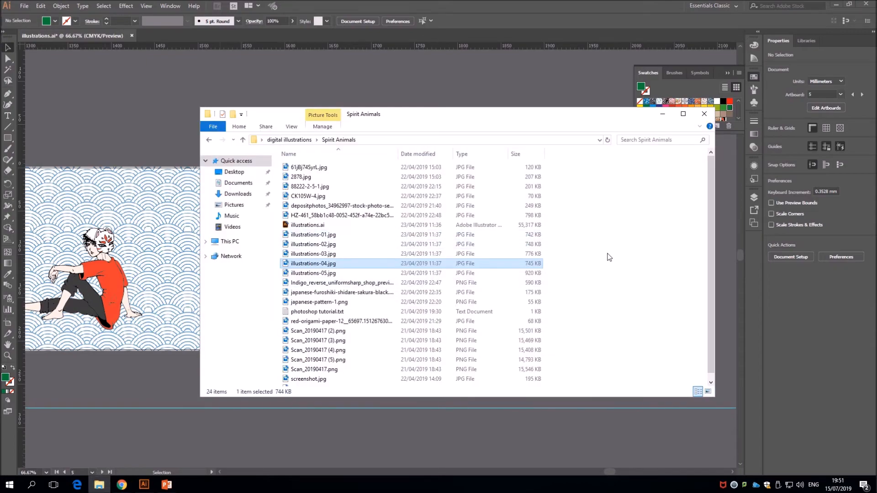
{"action": "left_click", "coordinate": [609, 256]}
{"action": "scroll", "coordinate": [601, 288], "scroll_direction": "down", "scroll_amount": 1}
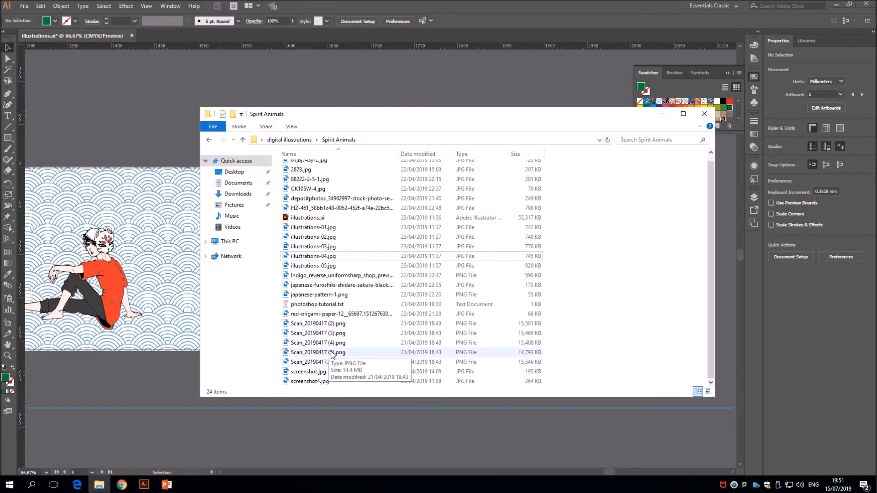
{"action": "left_click_drag", "start_coordinate": [346, 343], "coordinate": [156, 316]}
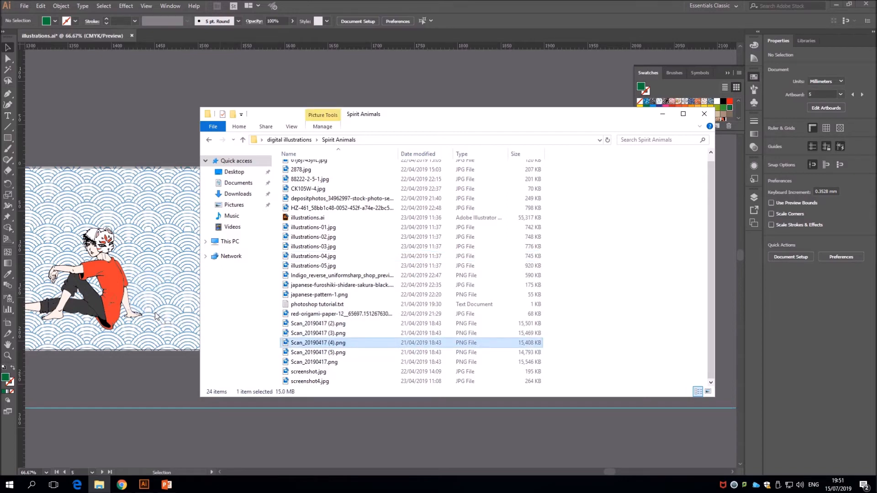
{"action": "left_click", "coordinate": [663, 114]}
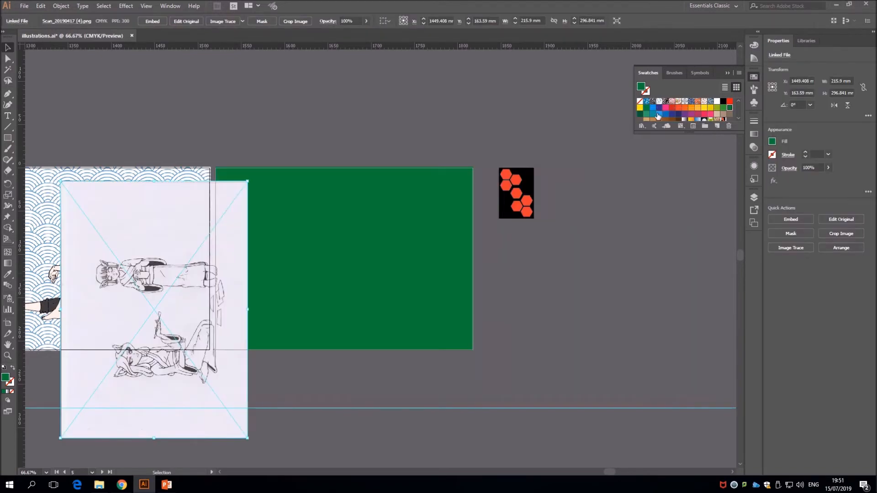
{"action": "left_click_drag", "start_coordinate": [161, 217], "coordinate": [606, 283]}
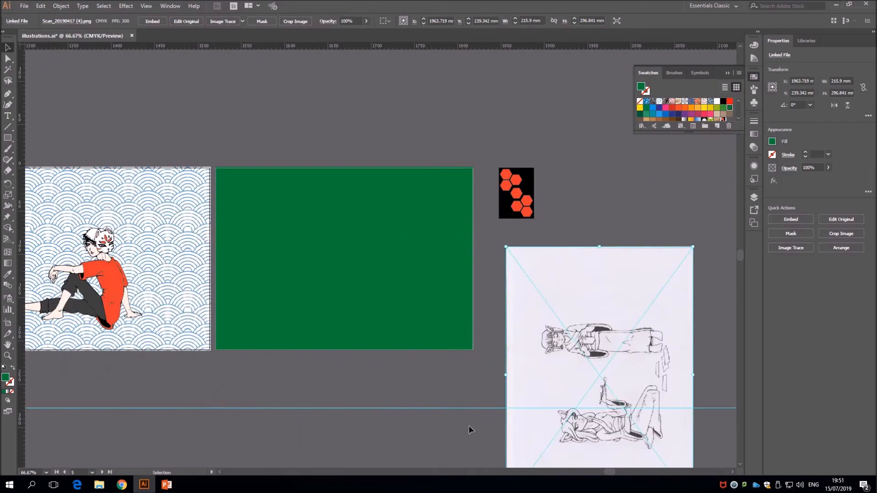
Rotate the placed scan by 270° and move it clear of the honeycomb artwork on the empty canvas
{"action": "left_click_drag", "start_coordinate": [605, 474], "coordinate": [615, 471]}
{"action": "right_click", "coordinate": [444, 282]}
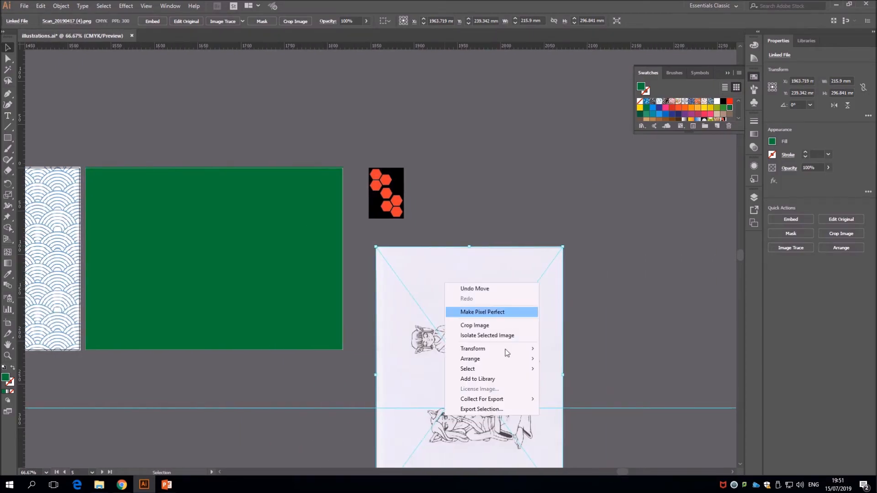
{"action": "mouse_move", "coordinate": [508, 354]}
{"action": "left_click", "coordinate": [562, 371]}
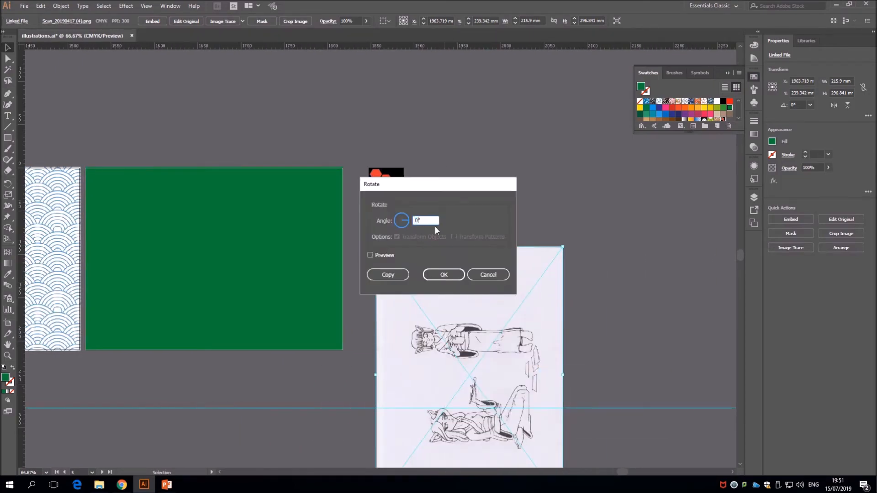
{"action": "type", "text": "270"}
{"action": "left_click", "coordinate": [442, 274]}
{"action": "left_click_drag", "start_coordinate": [478, 349], "coordinate": [563, 284]}
{"action": "left_click", "coordinate": [523, 190]}
{"action": "left_click_drag", "start_coordinate": [621, 472], "coordinate": [630, 472]}
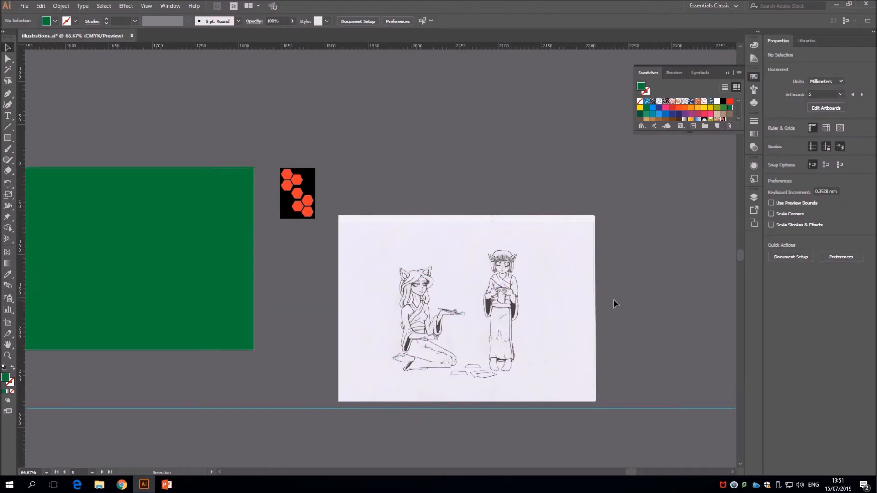
Trace the placed scan with Image Trace using the default preset, accepting the large-image tracing
{"action": "left_click", "coordinate": [559, 304]}
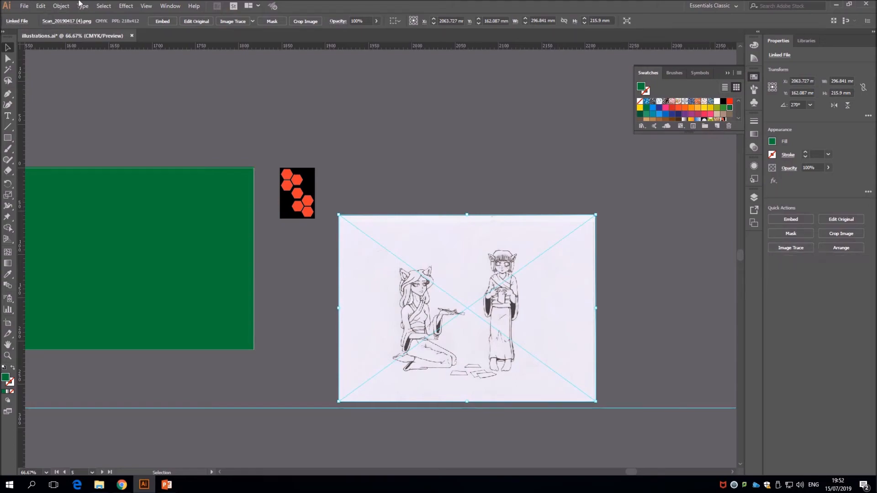
{"action": "left_click", "coordinate": [40, 5]}
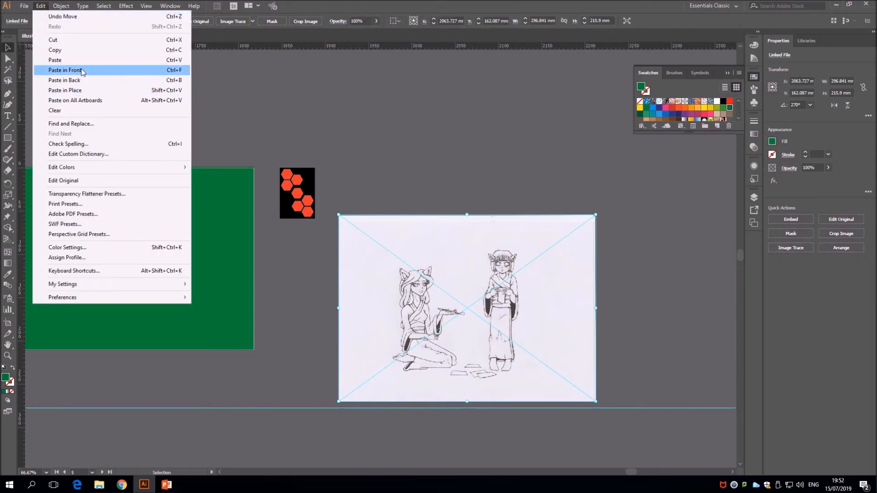
{"action": "mouse_move", "coordinate": [61, 5]}
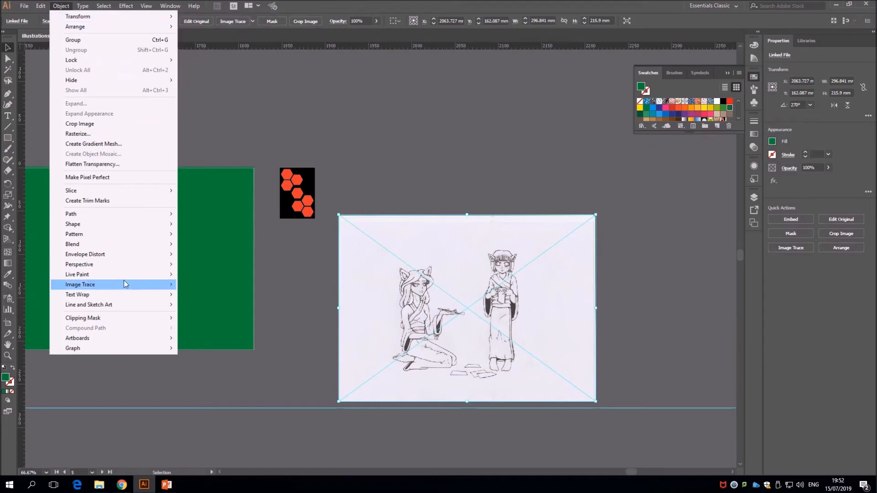
{"action": "left_click", "coordinate": [844, 345]}
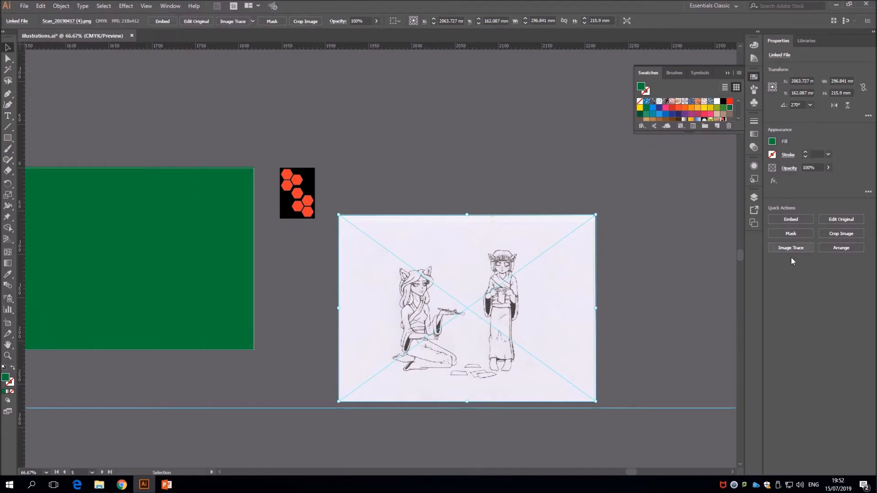
{"action": "left_click", "coordinate": [61, 6]}
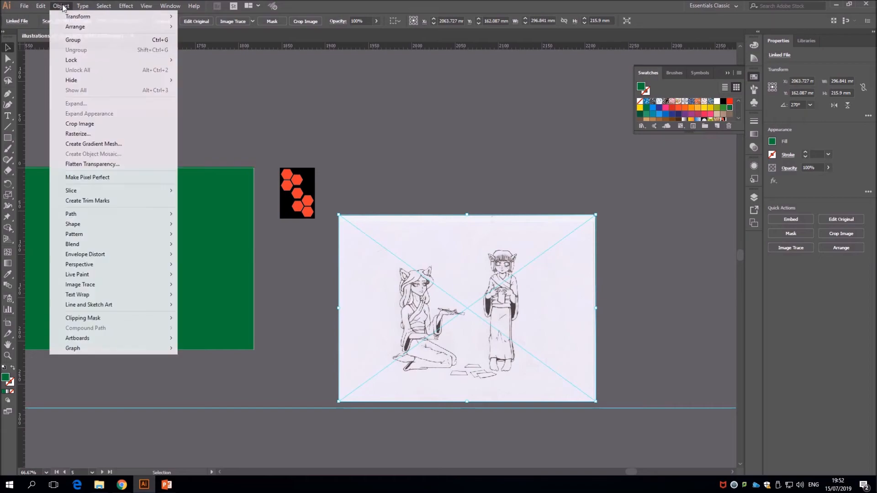
{"action": "mouse_move", "coordinate": [153, 285]}
{"action": "left_click", "coordinate": [192, 285]}
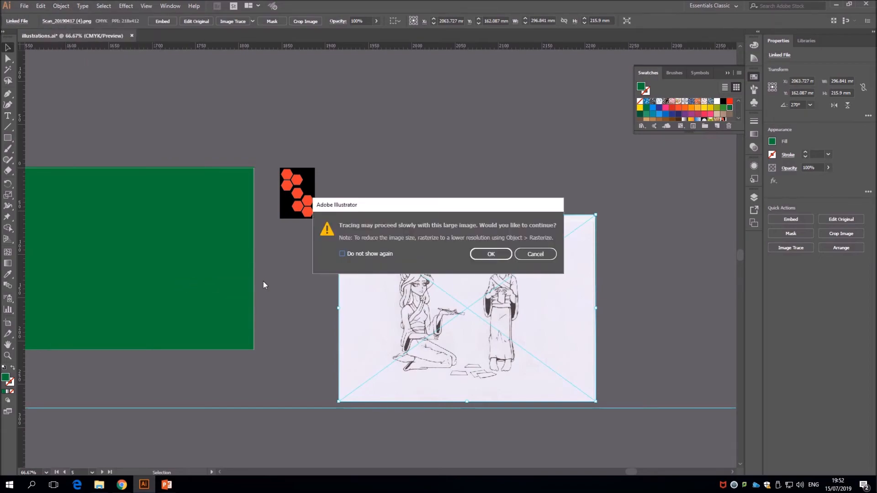
{"action": "left_click", "coordinate": [492, 254]}
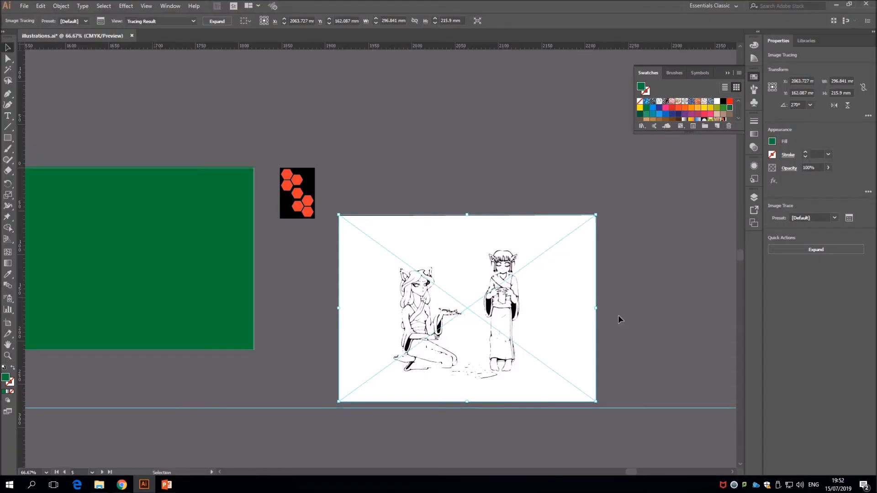
Open the detailed Image Trace settings for the traced drawing and set the threshold to 168
{"action": "key", "text": "ctrl+1"}
{"action": "key", "text": "v"}
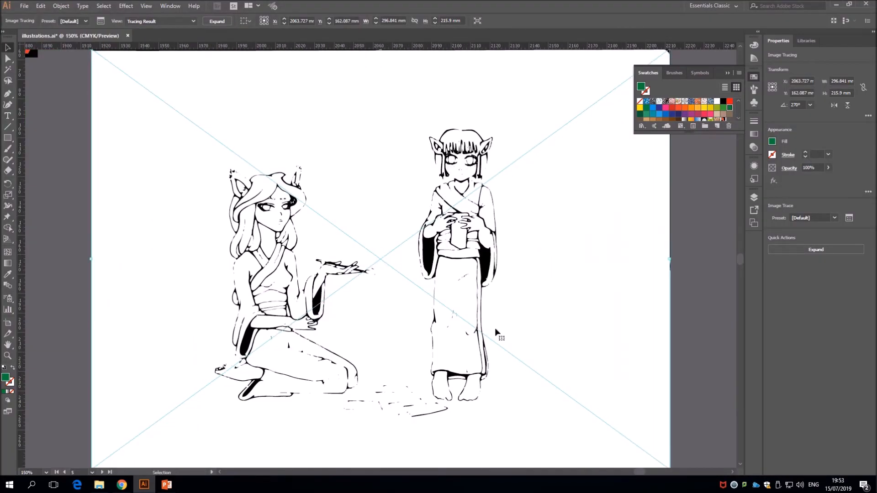
{"action": "left_click", "coordinate": [848, 219]}
{"action": "mouse_move", "coordinate": [375, 112]}
{"action": "left_mouse_down"}
{"action": "mouse_move", "coordinate": [294, 113]}
{"action": "mouse_move", "coordinate": [169, 176]}
{"action": "mouse_move", "coordinate": [112, 176]}
{"action": "left_mouse_up"}
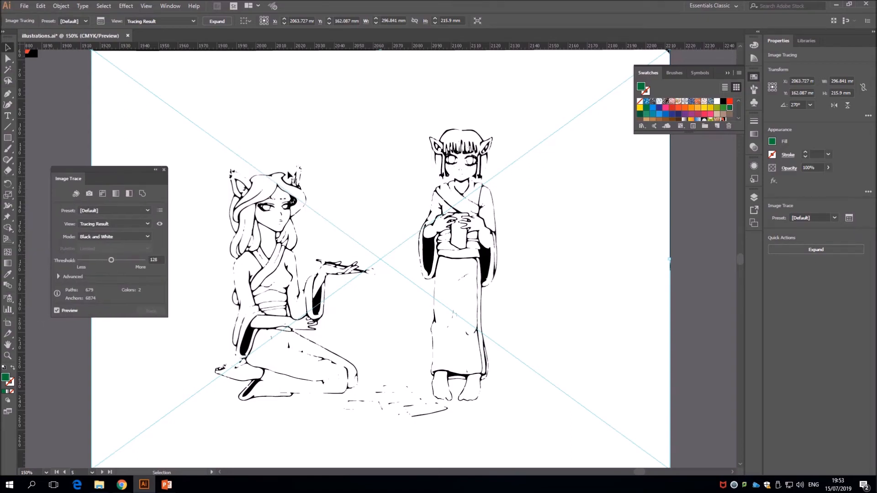
{"action": "left_click", "coordinate": [111, 260]}
{"action": "key", "text": "Left"}
{"action": "key", "text": "BackSpace"}
{"action": "type", "text": "6"}
{"action": "key", "text": "Return"}
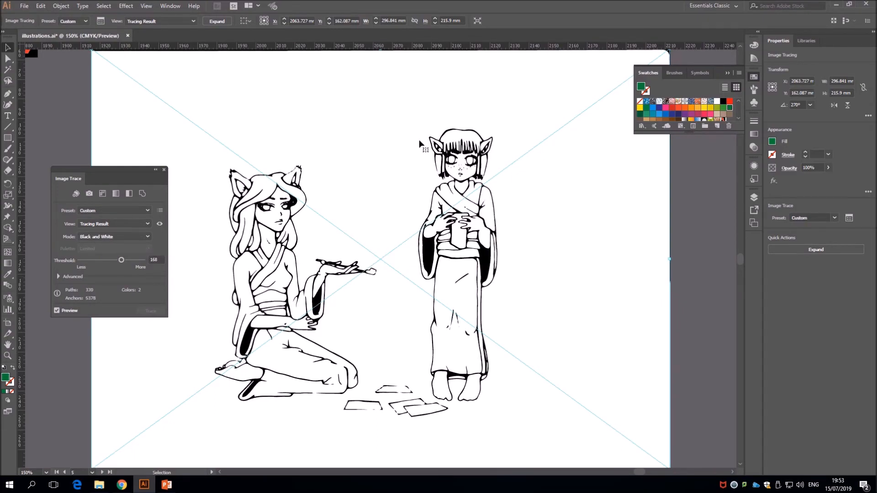
Raise the tracing threshold to 178
{"action": "left_click", "coordinate": [155, 259]}
{"action": "type", "text": "178"}
{"action": "key", "text": "Return"}
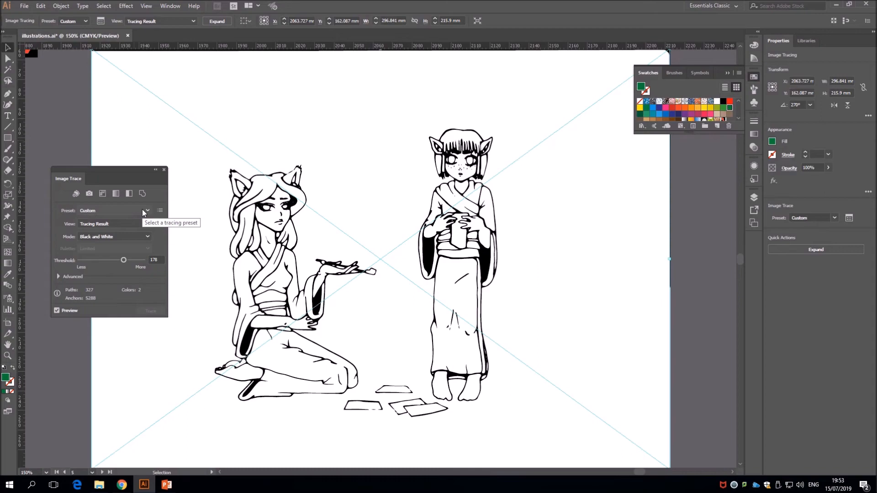
{"action": "left_click", "coordinate": [137, 237]}
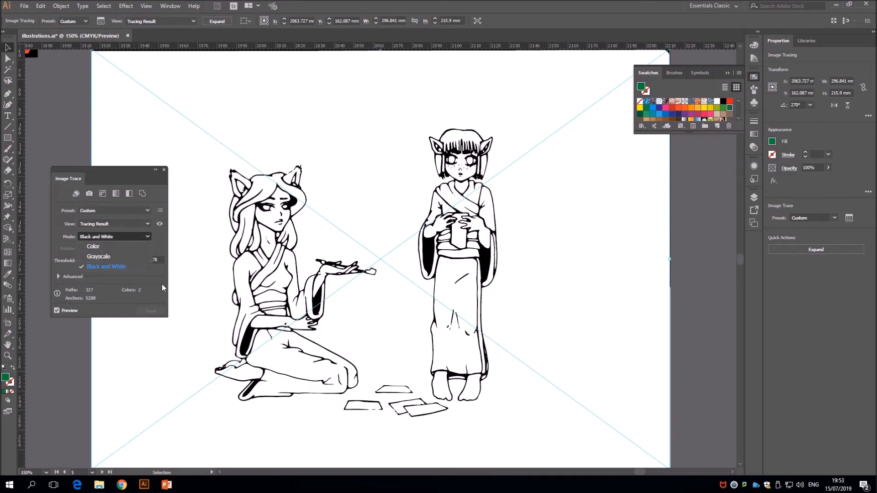
{"action": "left_click", "coordinate": [147, 223]}
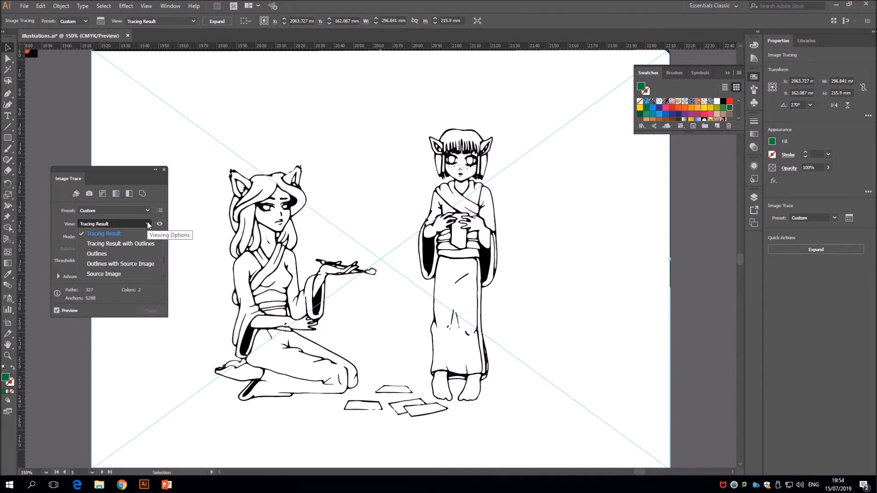
{"action": "left_click", "coordinate": [147, 223]}
{"action": "left_click", "coordinate": [147, 210]}
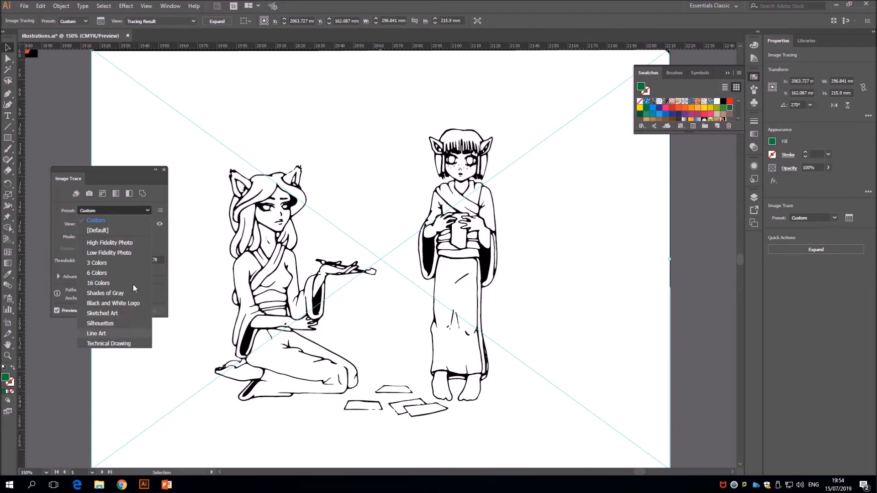
{"action": "left_click", "coordinate": [163, 248]}
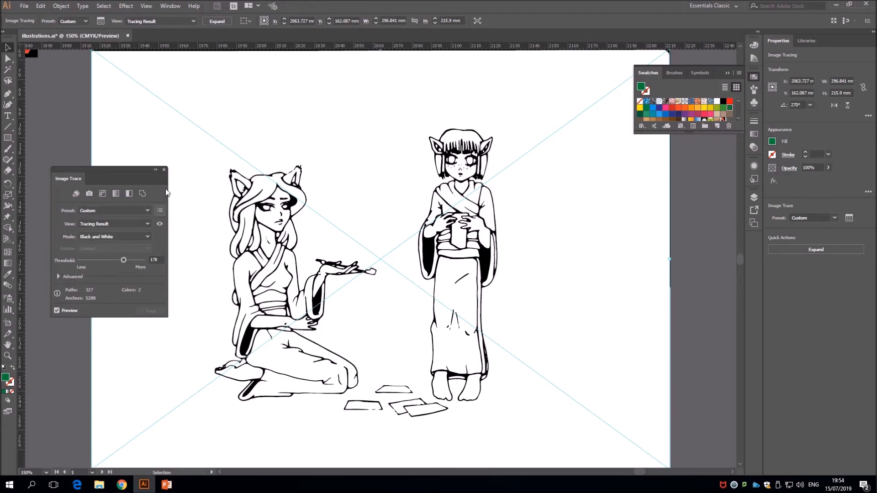
Close the Image Trace settings, expand the tracing into editable paths and deselect the result
{"action": "left_click", "coordinate": [164, 169]}
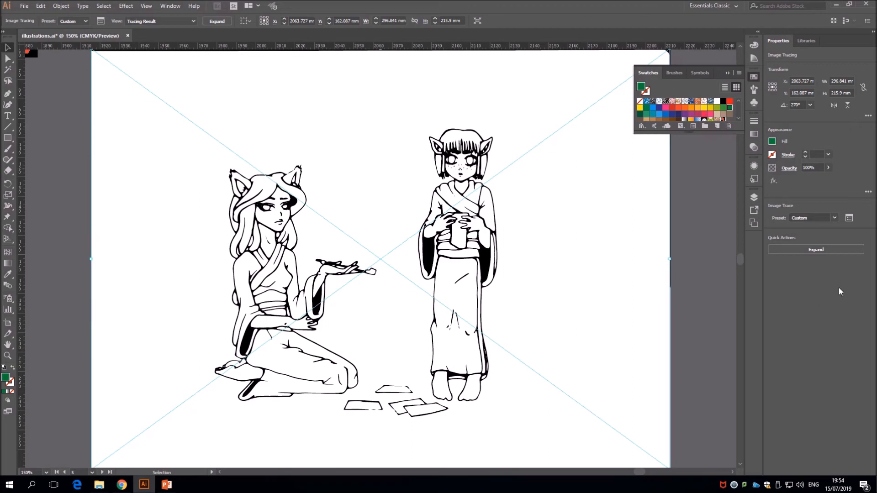
{"action": "left_click", "coordinate": [802, 249]}
{"action": "left_click", "coordinate": [705, 263]}
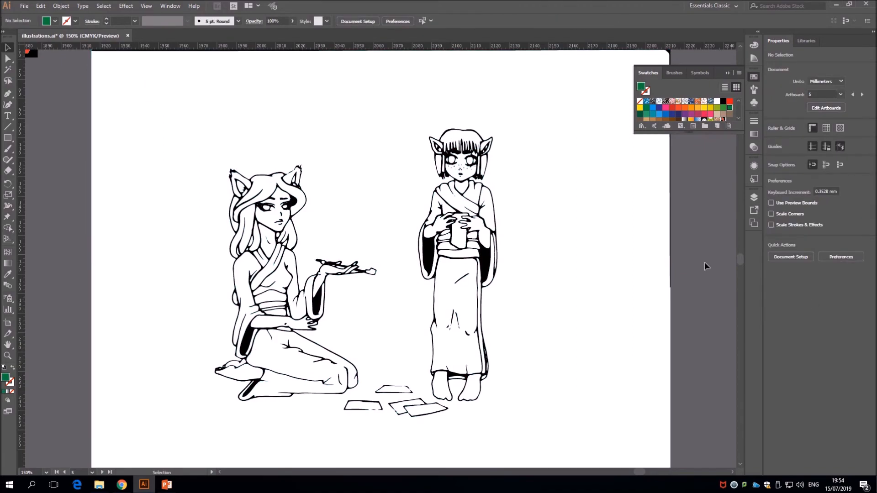
Select the white background compound path around the two traced figures with Direct Selection and delete it
{"action": "left_click", "coordinate": [8, 59]}
{"action": "left_click", "coordinate": [117, 84]}
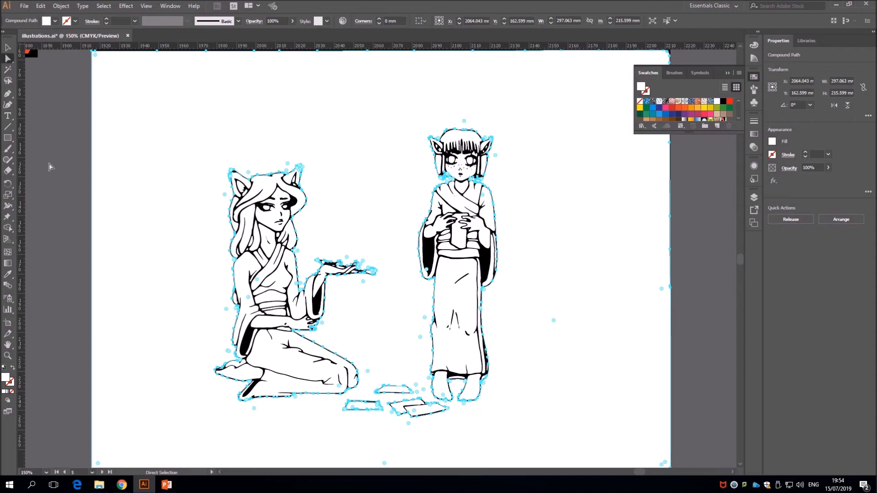
{"action": "key", "text": "Delete"}
{"action": "key", "text": "ctrl+minus"}
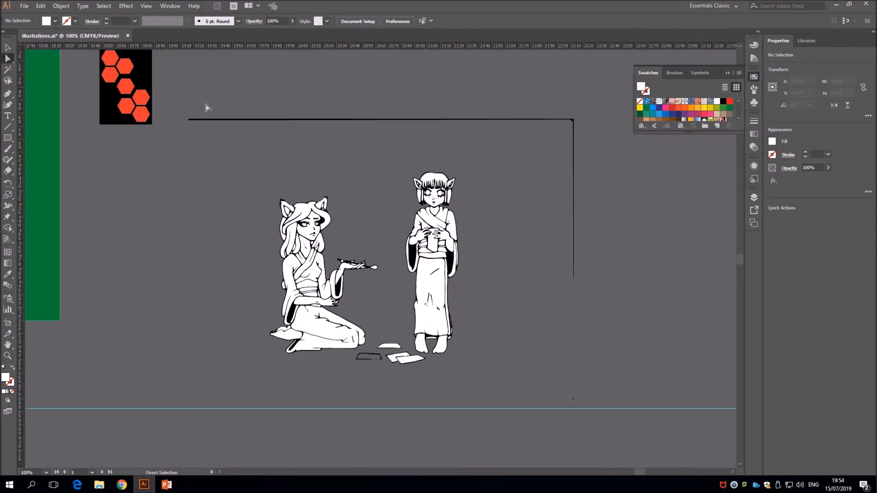
Delete the leftover black frame lines above and beside the two traced figures
{"action": "left_click_drag", "start_coordinate": [458, 160], "coordinate": [590, 149]}
{"action": "key", "text": "Delete"}
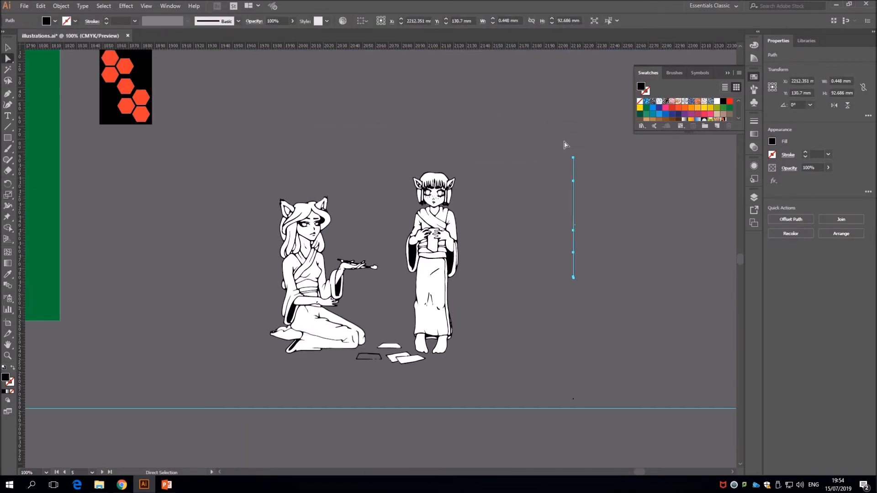
{"action": "key", "text": "Delete"}
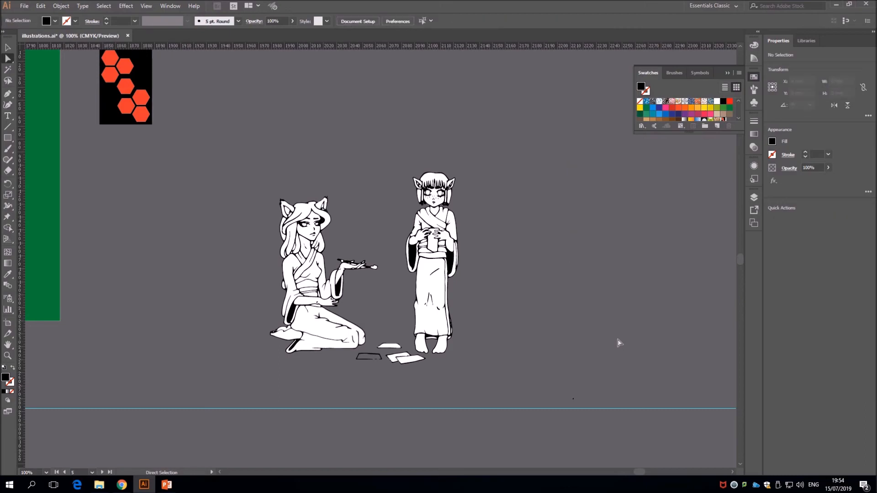
Delete the paper sheets lying on the floor between the two traced figures
{"action": "left_click_drag", "start_coordinate": [408, 384], "coordinate": [417, 368]}
{"action": "key", "text": "Delete"}
{"action": "left_click", "coordinate": [352, 359]}
{"action": "key", "text": "Delete"}
{"action": "key", "text": "Delete"}
Move the group of two traced figures onto the green background rectangle and deselect it
{"action": "left_click", "coordinate": [8, 48]}
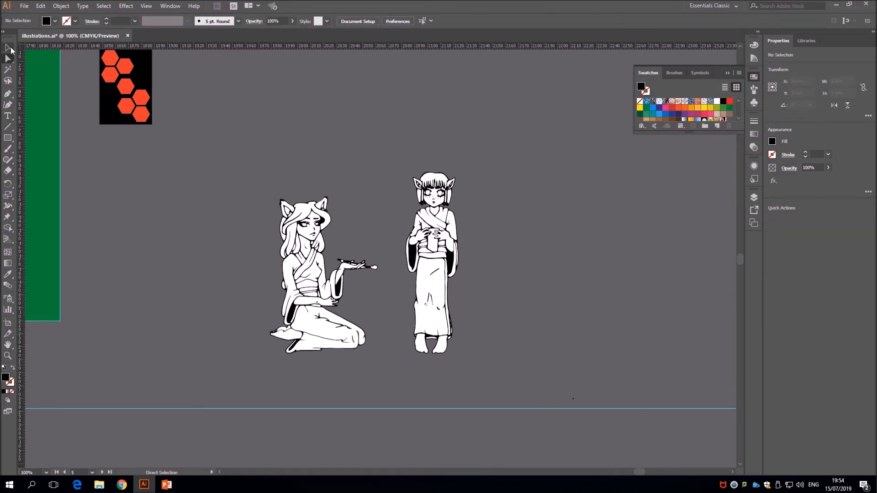
{"action": "mouse_move", "coordinate": [637, 472]}
{"action": "left_mouse_down"}
{"action": "mouse_move", "coordinate": [614, 473]}
{"action": "mouse_move", "coordinate": [623, 472]}
{"action": "left_mouse_up"}
{"action": "key", "text": "ctrl+minus"}
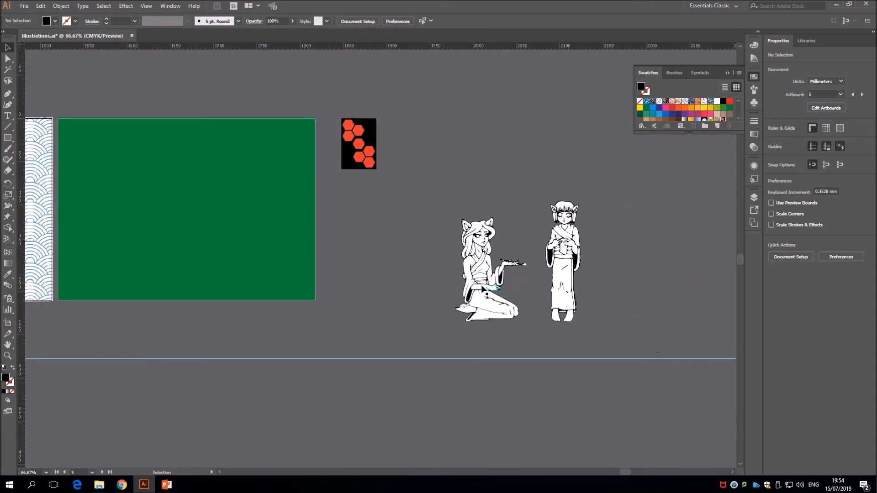
{"action": "left_click_drag", "start_coordinate": [562, 286], "coordinate": [231, 241]}
{"action": "left_click", "coordinate": [377, 258]}
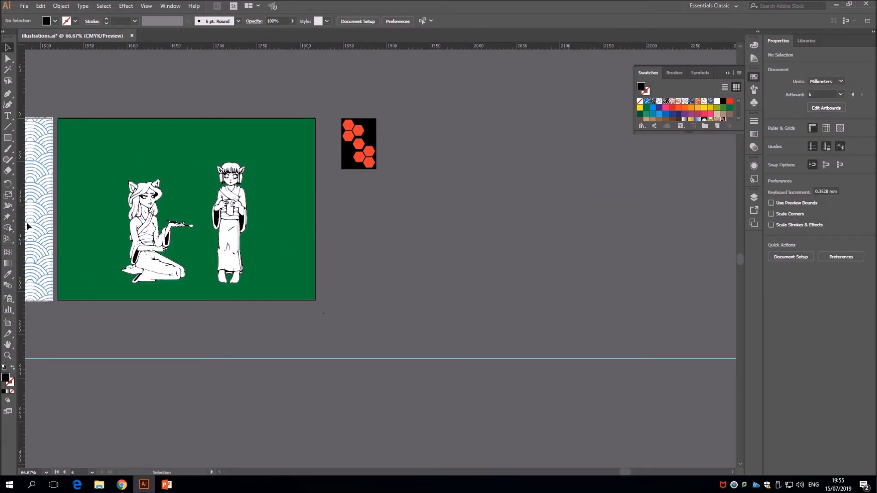
Load the Live Paint Bucket with the "red and black honey comb" swatch and try to fill the kneeling figure's skirt
{"action": "left_click_drag", "start_coordinate": [10, 232], "coordinate": [26, 239]}
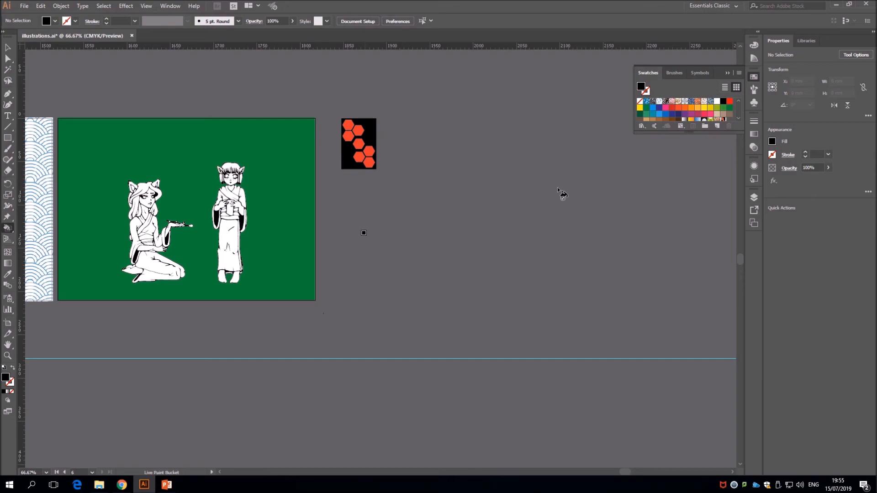
{"action": "left_click", "coordinate": [739, 118]}
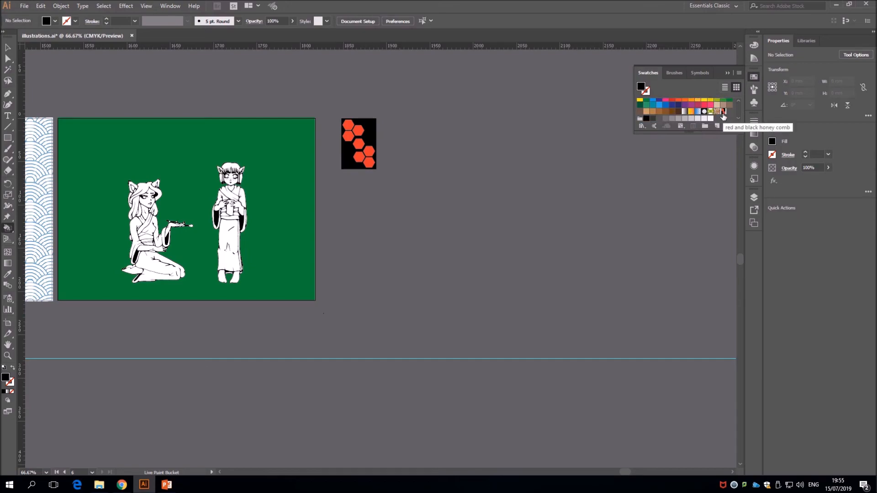
{"action": "left_click", "coordinate": [723, 112]}
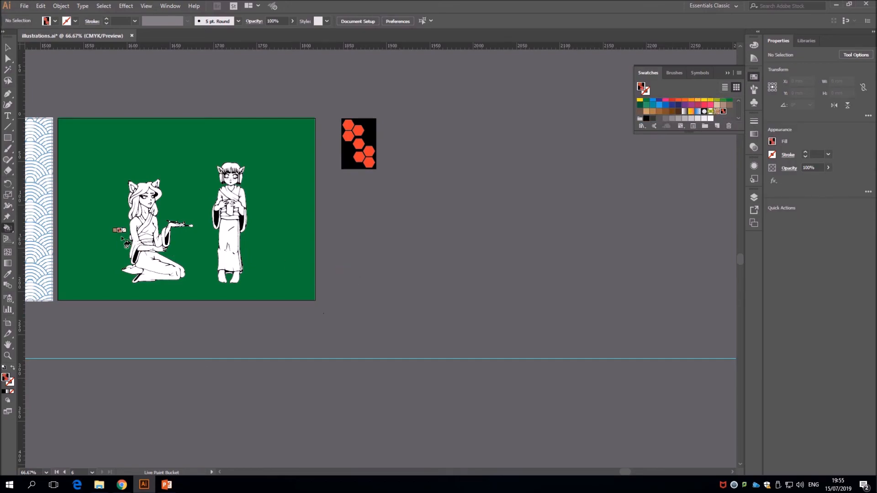
{"action": "key", "text": "ctrl+1"}
{"action": "key", "text": "ctrl+plus"}
{"action": "left_click_drag", "start_coordinate": [624, 472], "coordinate": [607, 473]}
{"action": "scroll", "coordinate": [372, 309], "scroll_direction": "up", "scroll_amount": 1}
{"action": "left_click", "coordinate": [246, 284]}
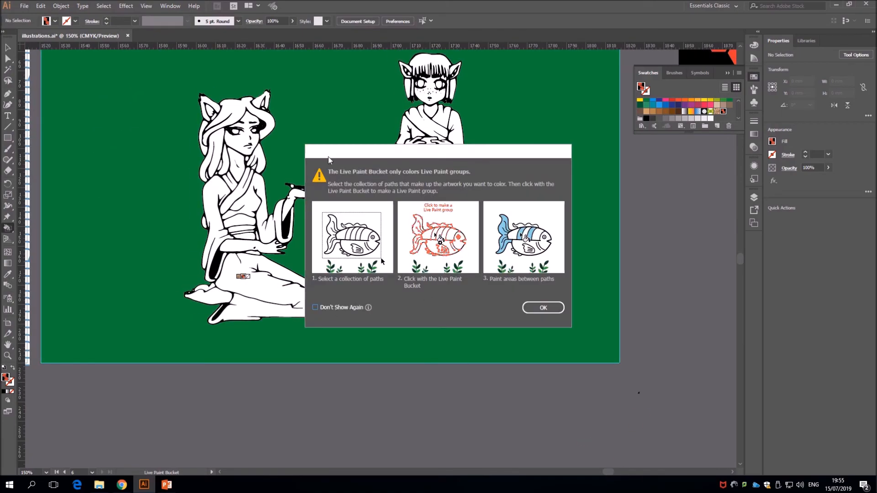
{"action": "left_click", "coordinate": [543, 308]}
Convert the traced figures into a Live Paint group and fill the kneeling figure's kimono skirt, sleeve and bodice with the honeycomb pattern
{"action": "left_click", "coordinate": [8, 48]}
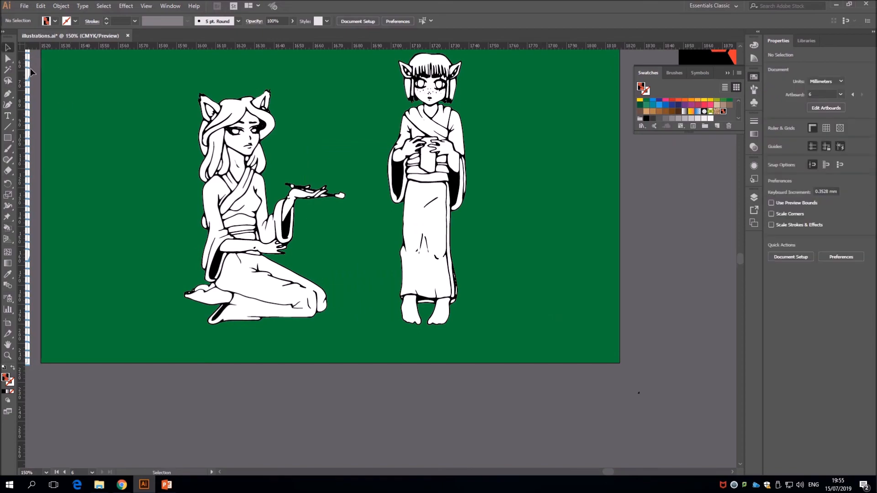
{"action": "left_click", "coordinate": [238, 279]}
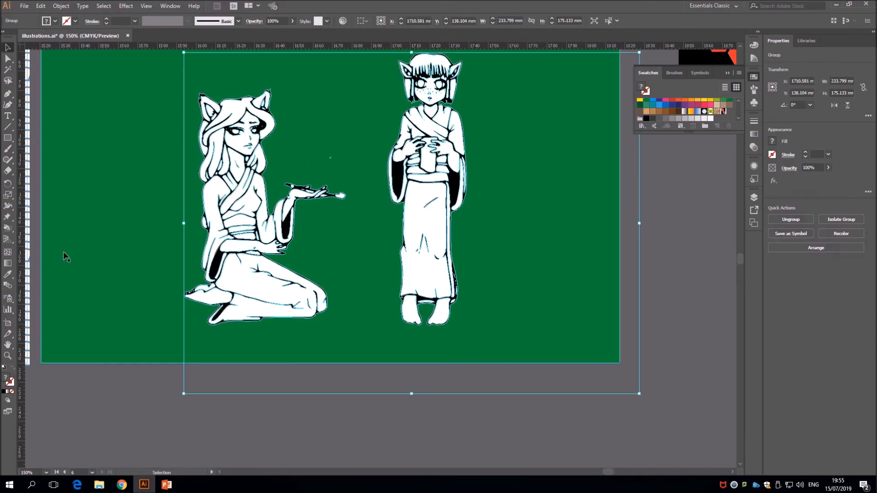
{"action": "left_click", "coordinate": [8, 228]}
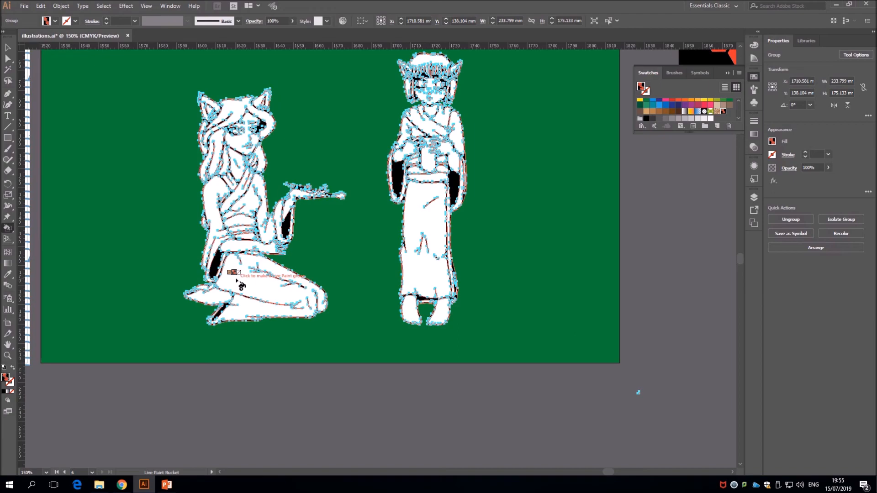
{"action": "left_click", "coordinate": [237, 281]}
{"action": "left_click", "coordinate": [215, 212]}
{"action": "left_click", "coordinate": [251, 209]}
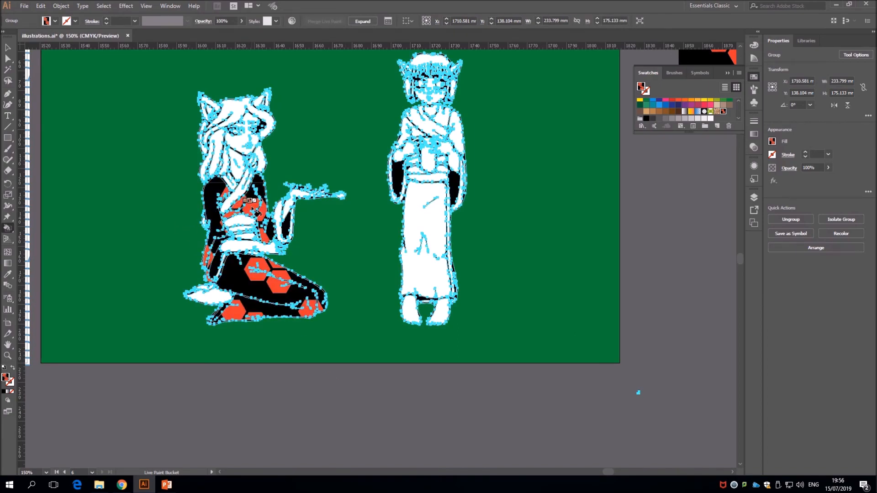
Fill the standing figure's kimono skirt and both shoulder areas with the honeycomb pattern, and deselect the group
{"action": "left_click", "coordinate": [413, 220]}
{"action": "left_click", "coordinate": [453, 137]}
{"action": "left_click", "coordinate": [410, 139]}
{"action": "left_click", "coordinate": [8, 48]}
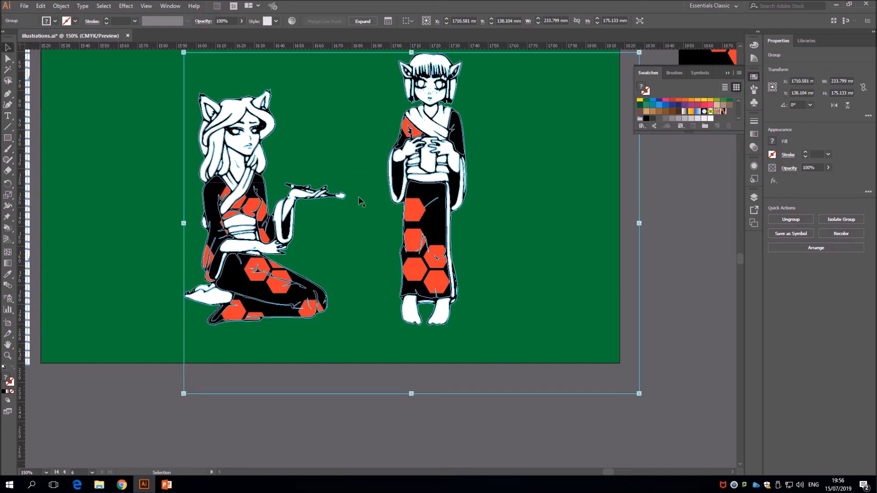
{"action": "left_click", "coordinate": [675, 248]}
Switch to File Explorer and place 61jBj74SyrL.jpg, 2878.jpg and 88222-2-5-1.jpg from the Spirit Animals folder into the illustration document
{"action": "scroll", "coordinate": [590, 417], "scroll_direction": "up", "scroll_amount": 1}
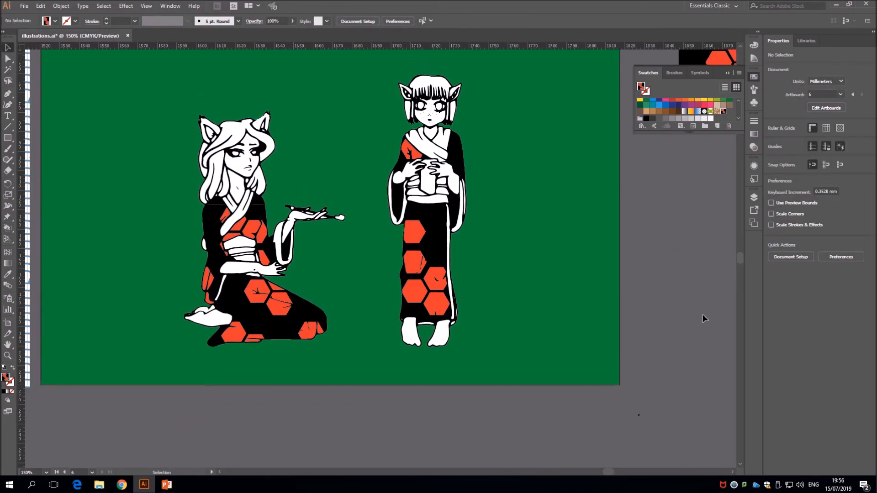
{"action": "key", "text": "ctrl+minus"}
{"action": "key", "text": "ctrl+minus"}
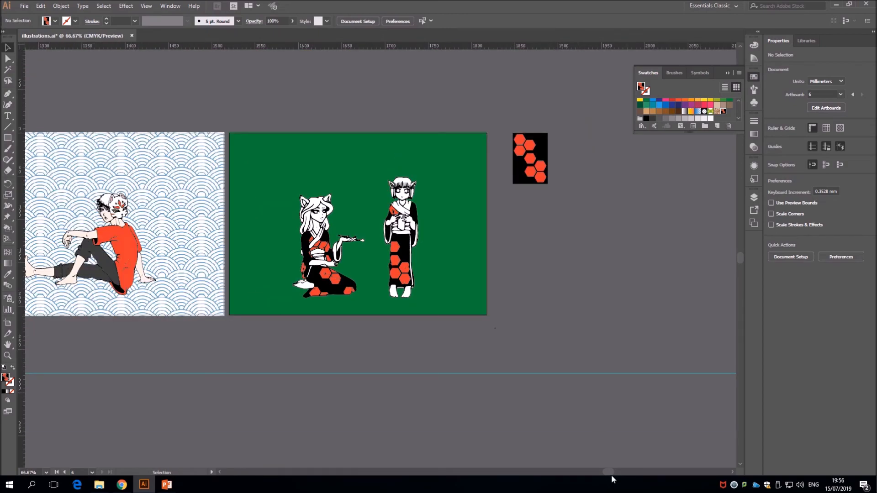
{"action": "left_click_drag", "start_coordinate": [608, 475], "coordinate": [576, 476]}
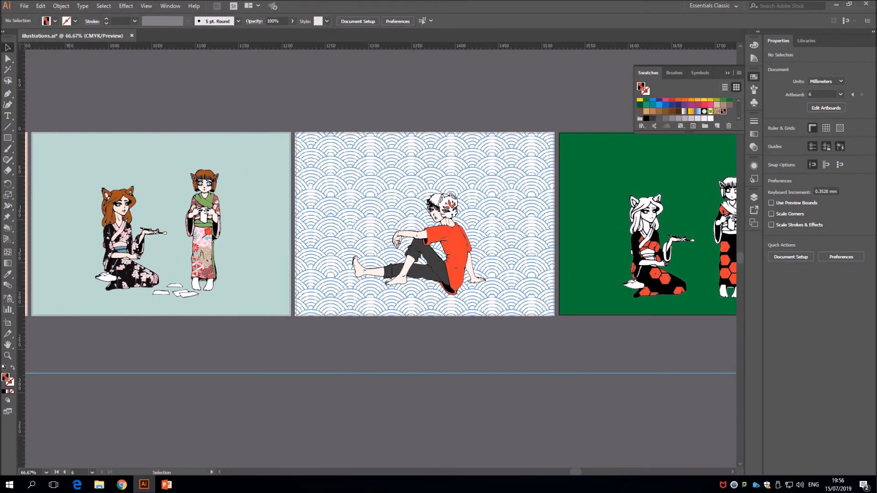
{"action": "left_click_drag", "start_coordinate": [576, 471], "coordinate": [605, 461]}
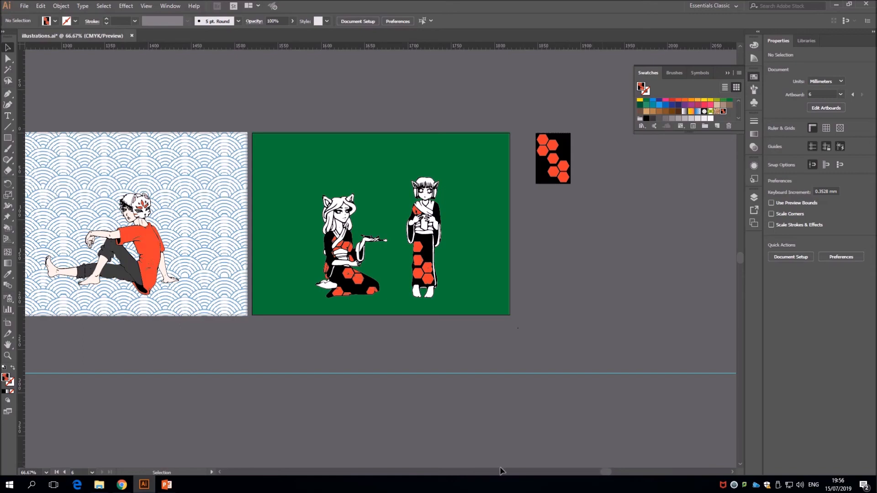
{"action": "left_click", "coordinate": [99, 484]}
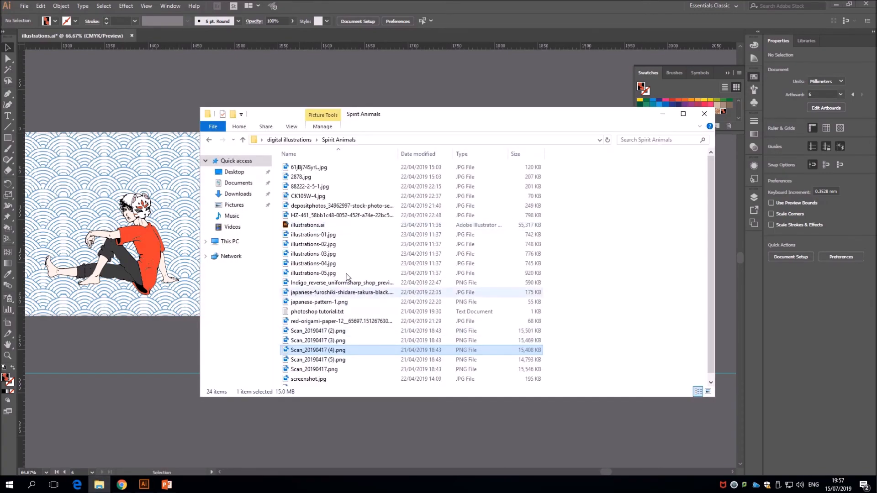
{"action": "left_click", "coordinate": [331, 168]}
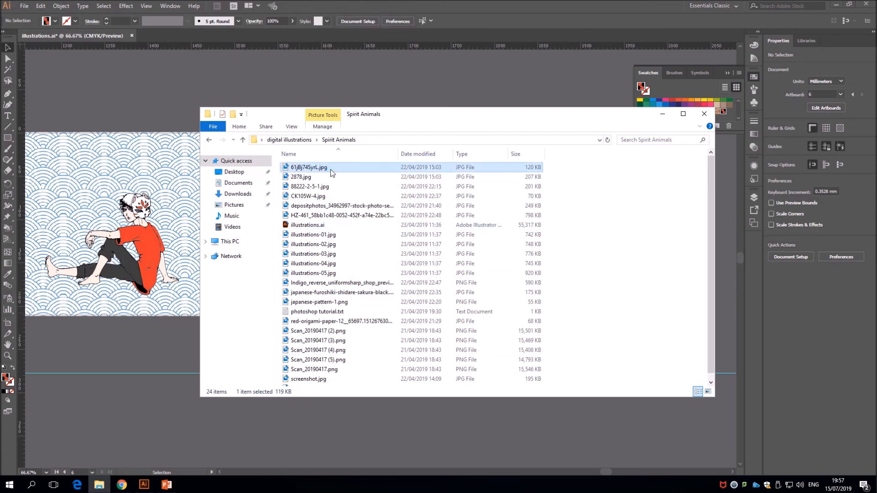
{"action": "left_click_drag", "start_coordinate": [336, 171], "coordinate": [142, 100]}
{"action": "left_click_drag", "start_coordinate": [301, 177], "coordinate": [158, 129]}
{"action": "left_click_drag", "start_coordinate": [302, 187], "coordinate": [144, 137]}
{"action": "left_click", "coordinate": [611, 187]}
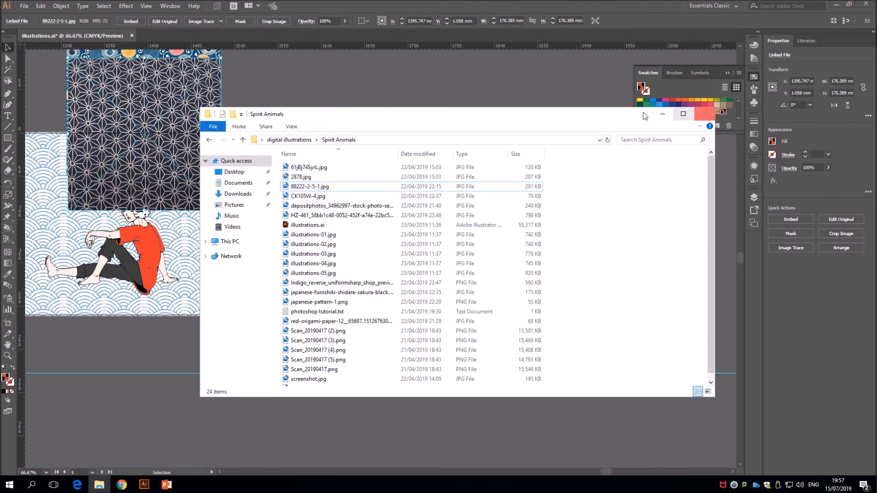
{"action": "left_click", "coordinate": [657, 115]}
Move the dark star-pattern image to the empty area below the honeycomb tile and delete the other two placed images
{"action": "left_click_drag", "start_coordinate": [155, 120], "coordinate": [665, 179]}
{"action": "left_click", "coordinate": [665, 177]}
{"action": "left_click", "coordinate": [162, 137]}
{"action": "key", "text": "Delete"}
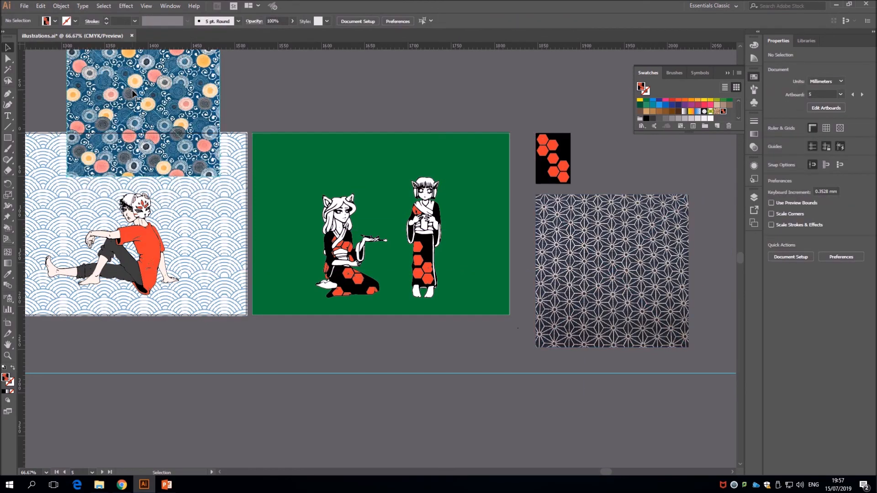
{"action": "left_click", "coordinate": [163, 137]}
{"action": "key", "text": "Delete"}
Embed the dark star-pattern image, add it to the swatches as a pattern and deselect it
{"action": "left_click", "coordinate": [618, 248]}
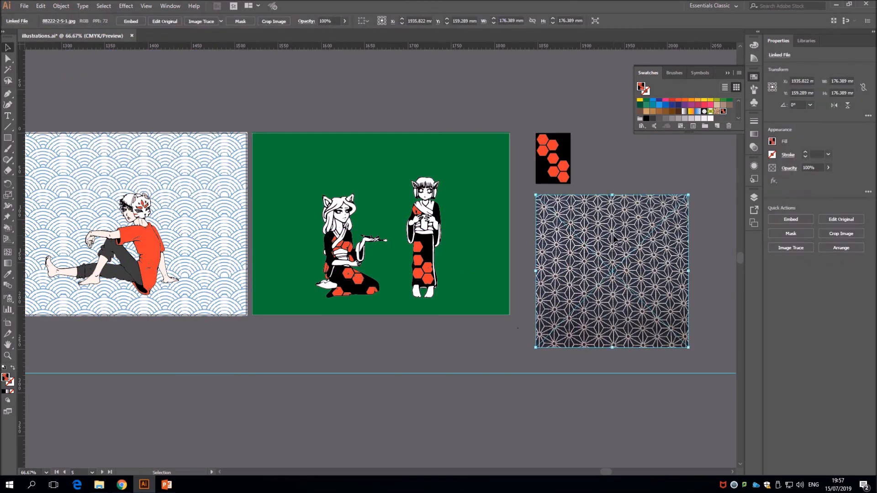
{"action": "left_click", "coordinate": [131, 21]}
{"action": "left_click_drag", "start_coordinate": [584, 232], "coordinate": [727, 106]}
{"action": "left_click", "coordinate": [717, 253]}
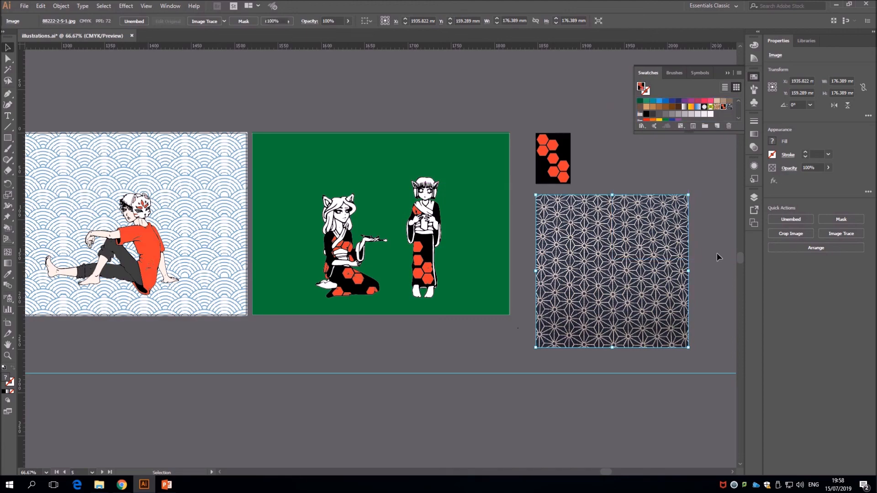
Fill the kneeling figure's kimono skirt, bodice and sleeve with the new star-pattern swatch using the Live Paint Bucket
{"action": "left_click", "coordinate": [729, 107]}
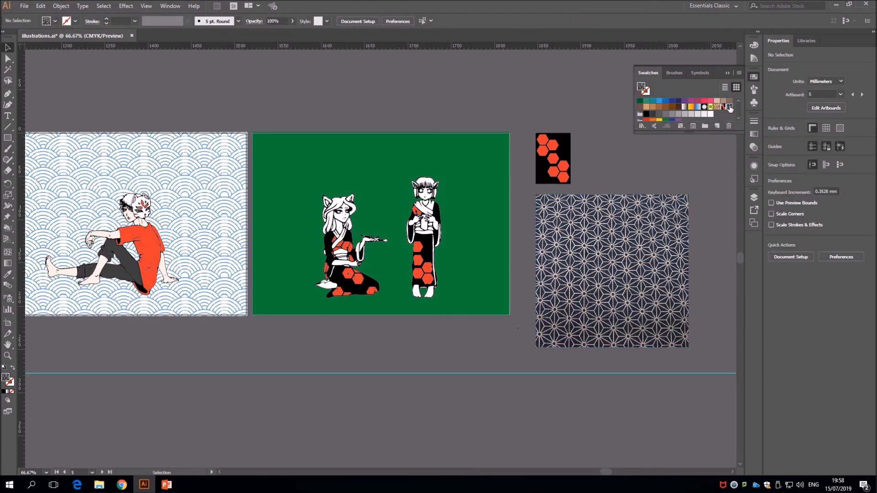
{"action": "left_click", "coordinate": [8, 228]}
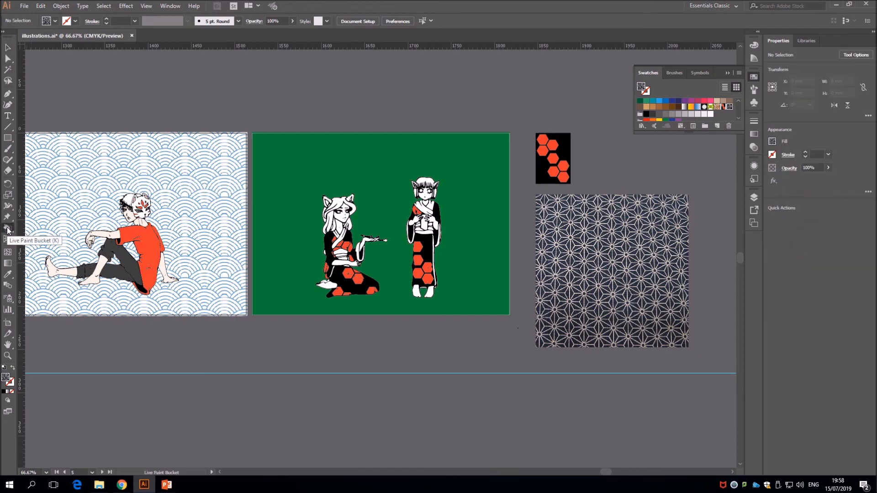
{"action": "left_click", "coordinate": [346, 280]}
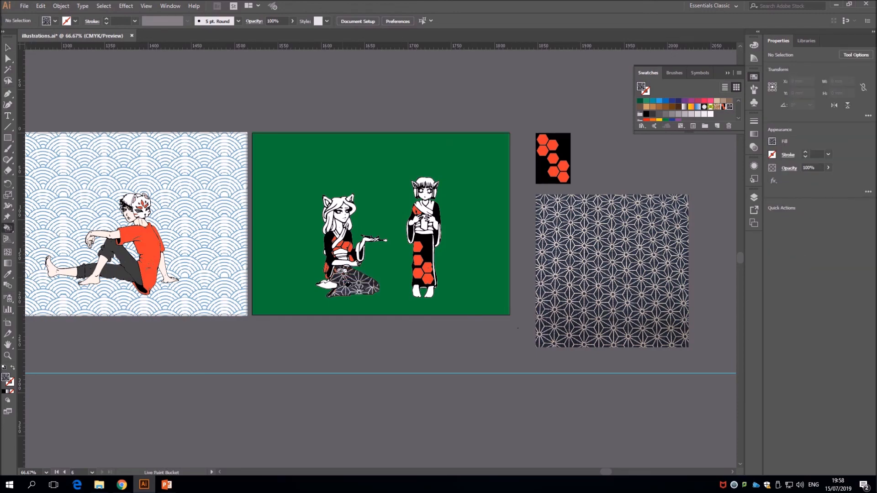
{"action": "left_click", "coordinate": [348, 246]}
{"action": "left_click", "coordinate": [327, 246]}
{"action": "key", "text": "v"}
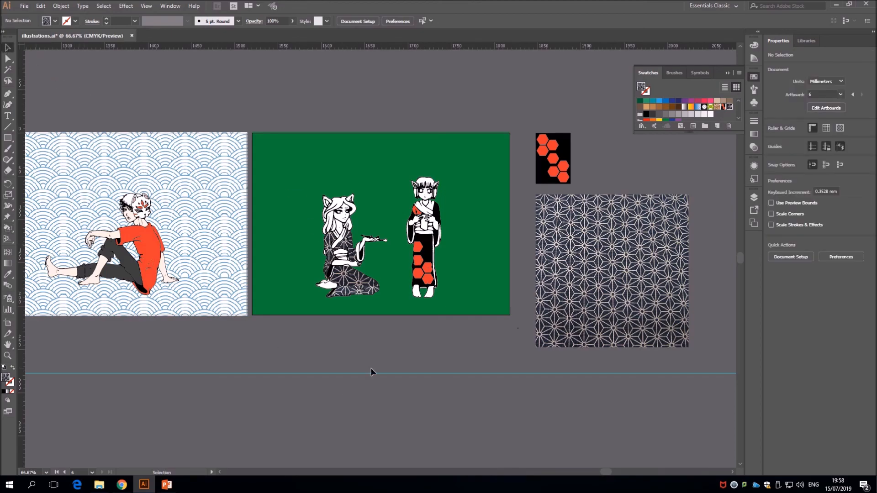